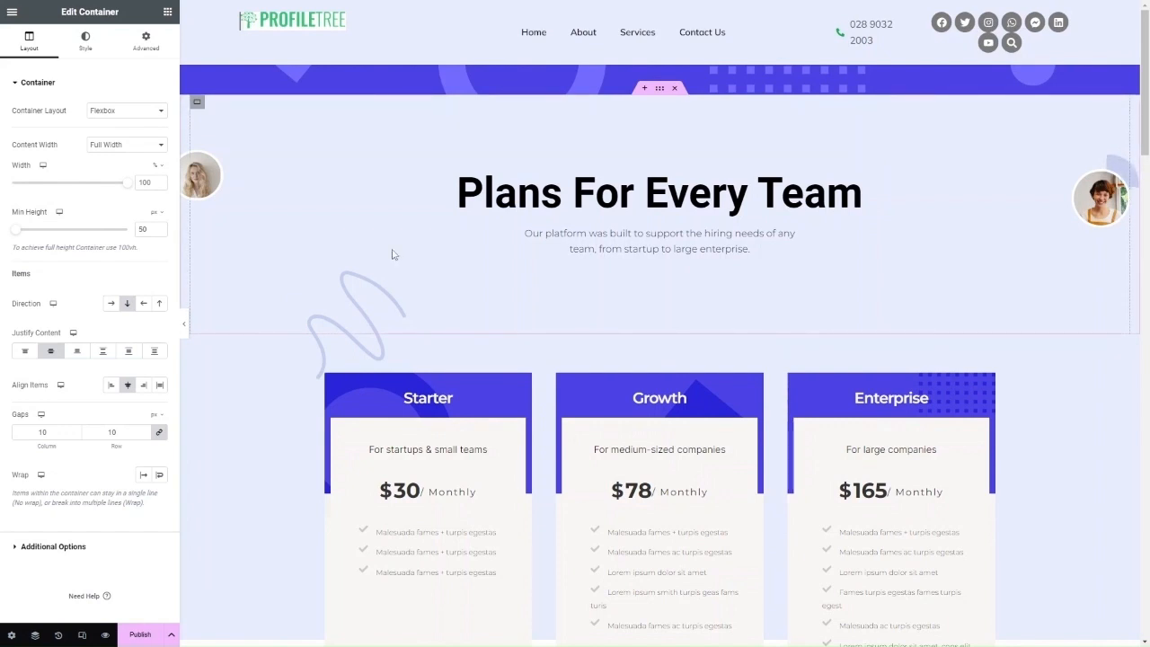
Open the Custom CSS settings of the "Common Questions" heading
{"action": "scroll", "coordinate": [501, 448], "scroll_direction": "down", "scroll_amount": 8}
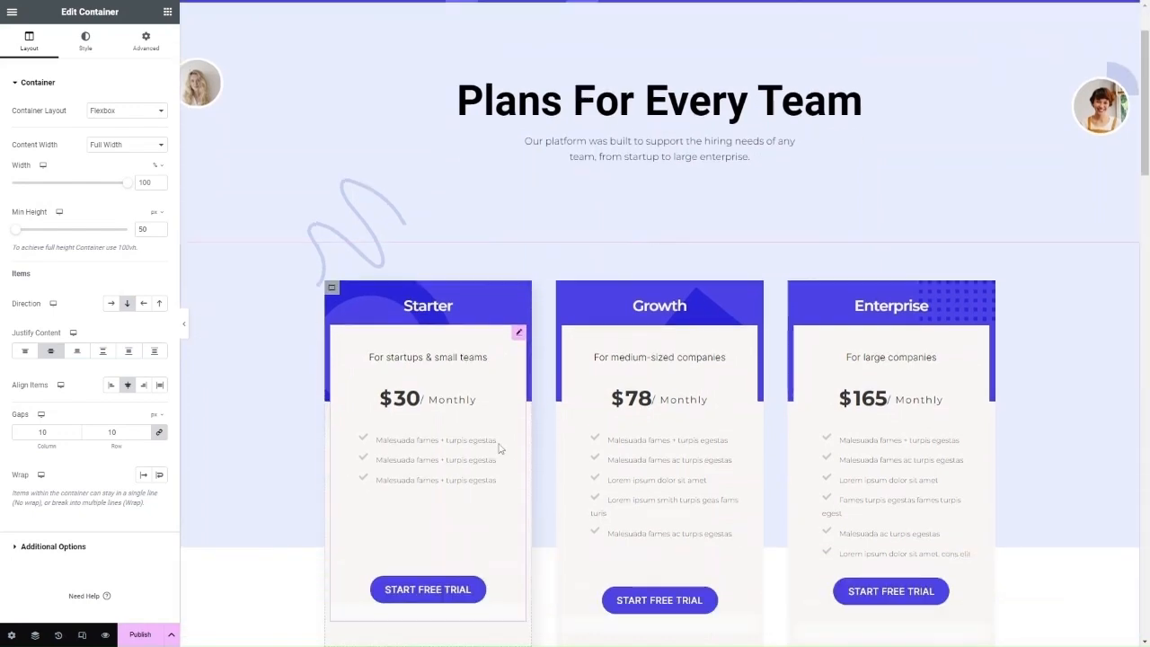
{"action": "scroll", "coordinate": [500, 449], "scroll_direction": "down", "scroll_amount": 2}
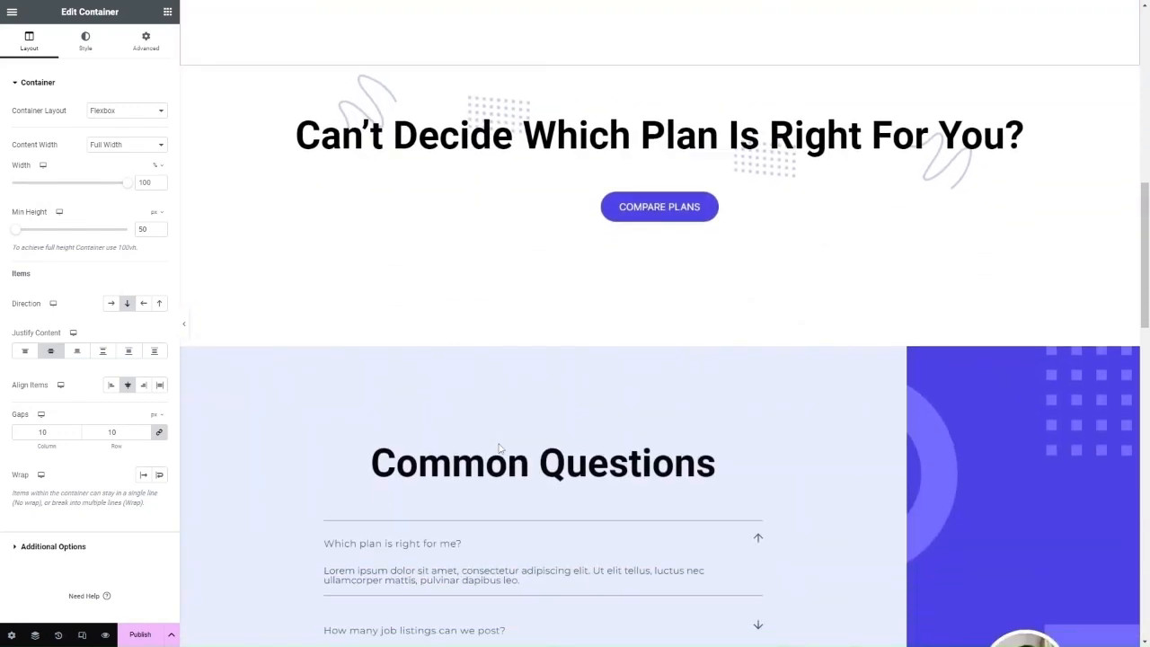
{"action": "scroll", "coordinate": [500, 448], "scroll_direction": "down", "scroll_amount": 3}
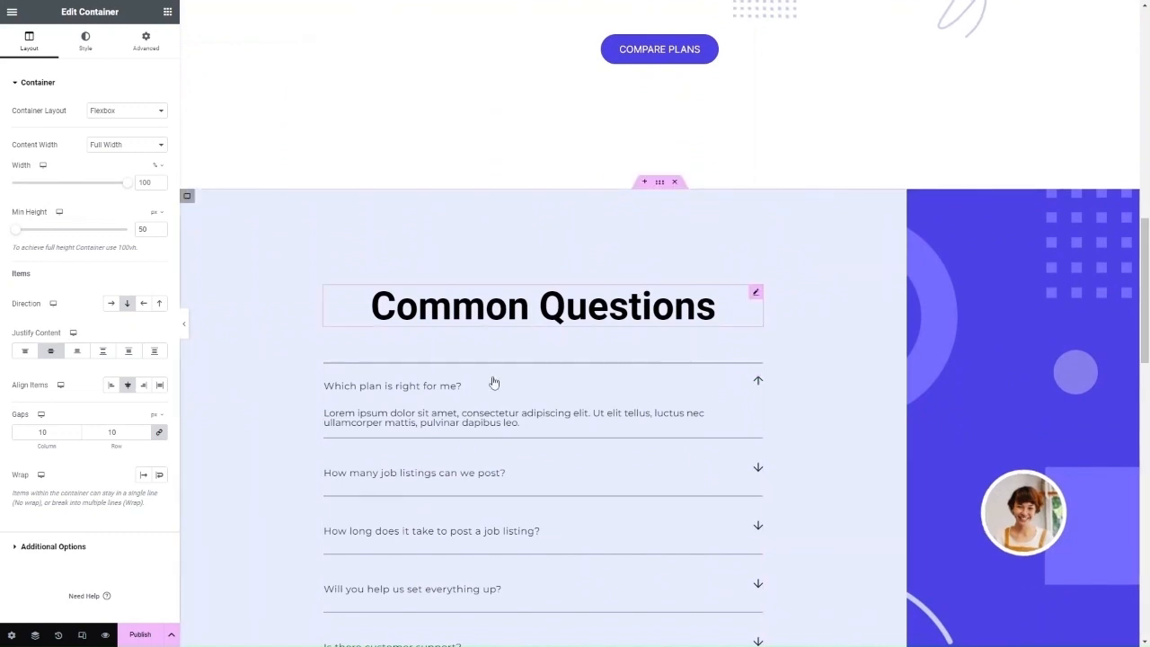
{"action": "left_click", "coordinate": [519, 310]}
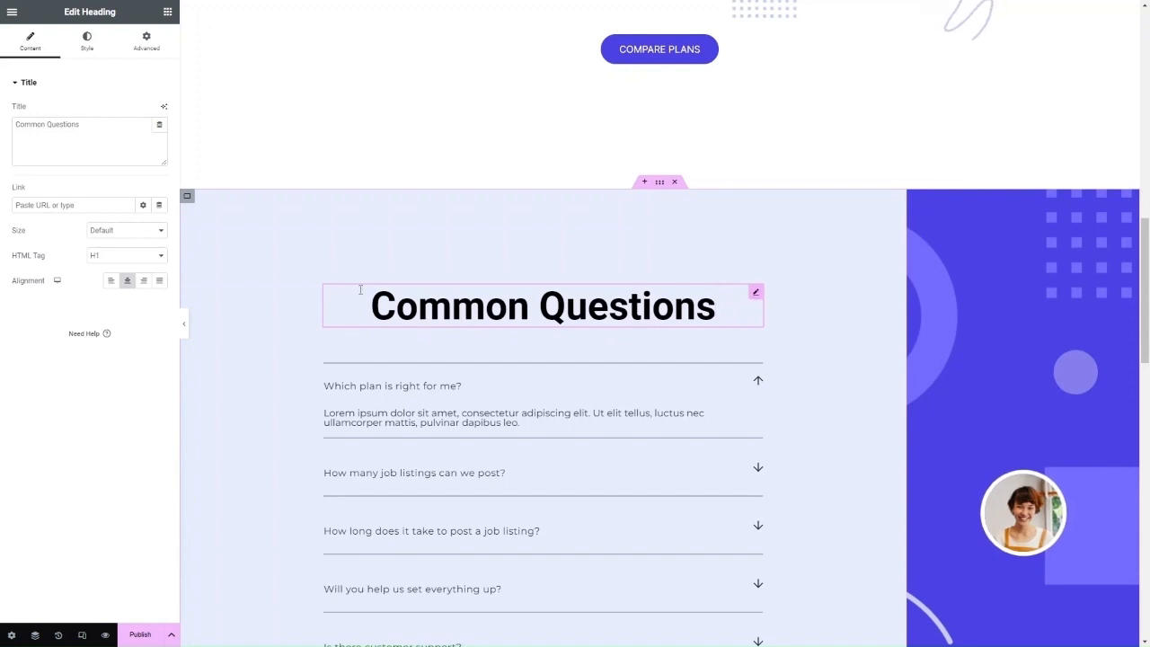
{"action": "left_click", "coordinate": [150, 46]}
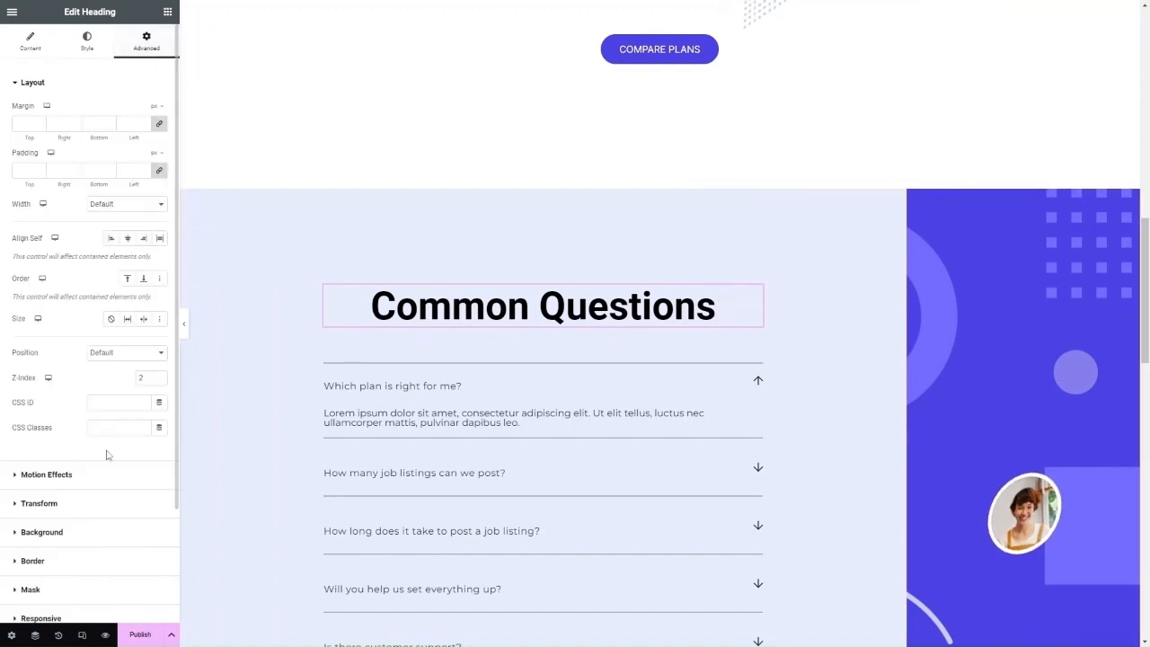
{"action": "scroll", "coordinate": [105, 455], "scroll_direction": "down", "scroll_amount": 3}
{"action": "left_click", "coordinate": [63, 543]}
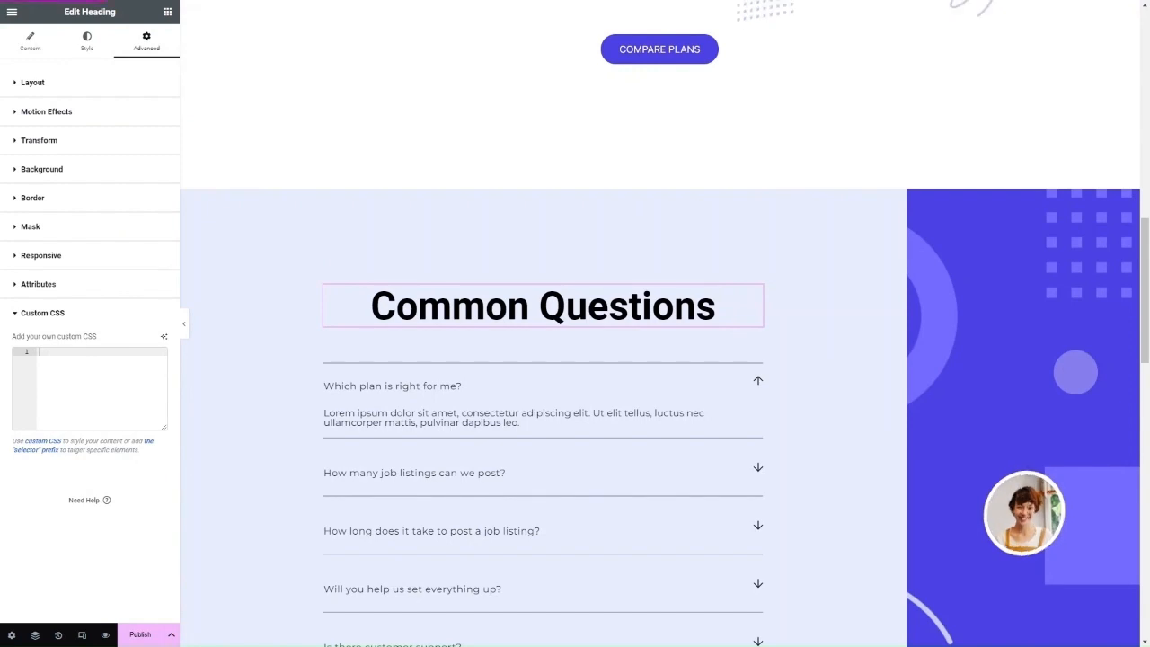
Generate CSS for the heading with the AI prompt "Add 3d Shadow to text" and insert the resulting code
{"action": "left_click", "coordinate": [165, 340]}
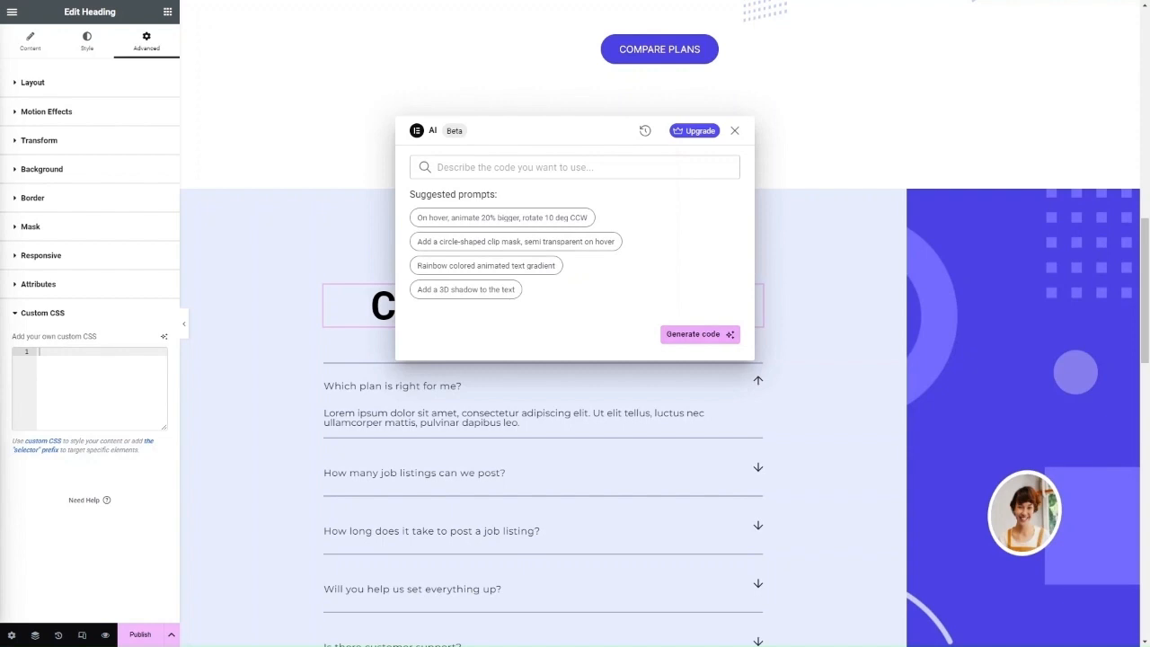
{"action": "left_click", "coordinate": [665, 164]}
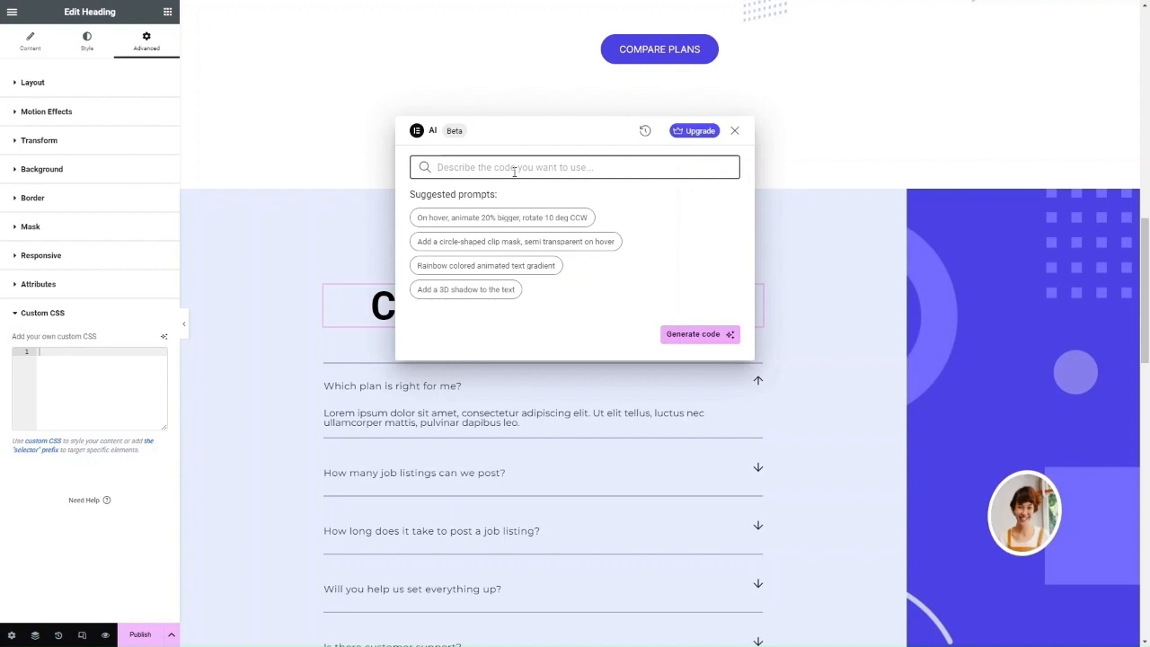
{"action": "type", "text": "Add 3"}
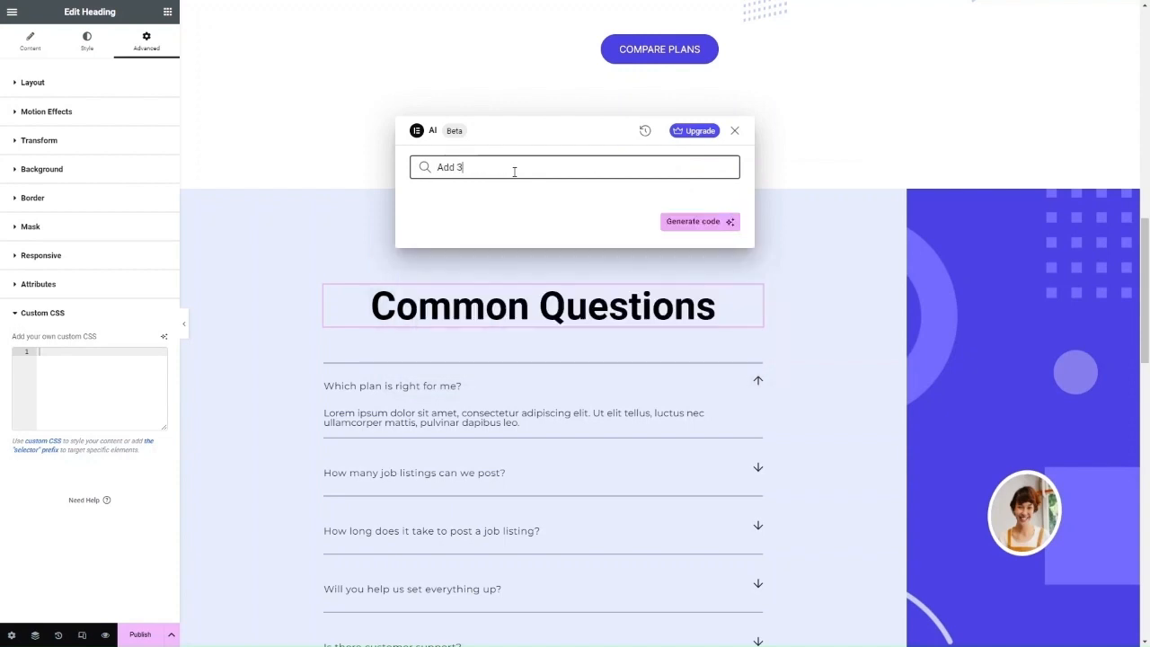
{"action": "type", "text": "d Shadow to textt"}
{"action": "left_click", "coordinate": [699, 224]}
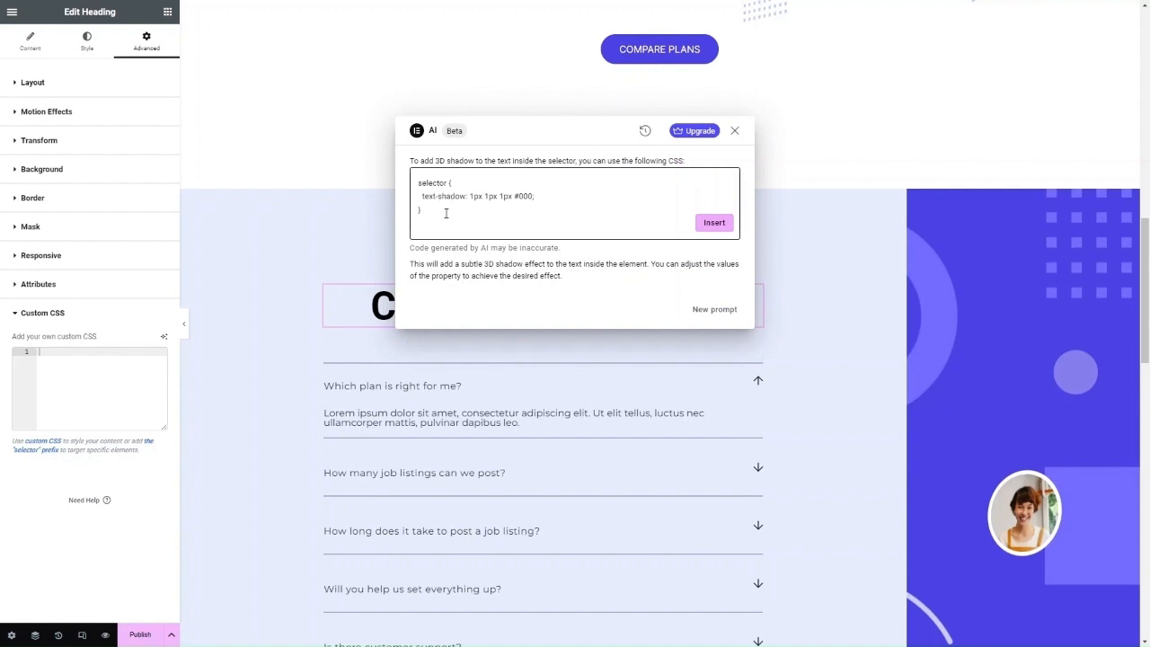
{"action": "left_click", "coordinate": [714, 223]}
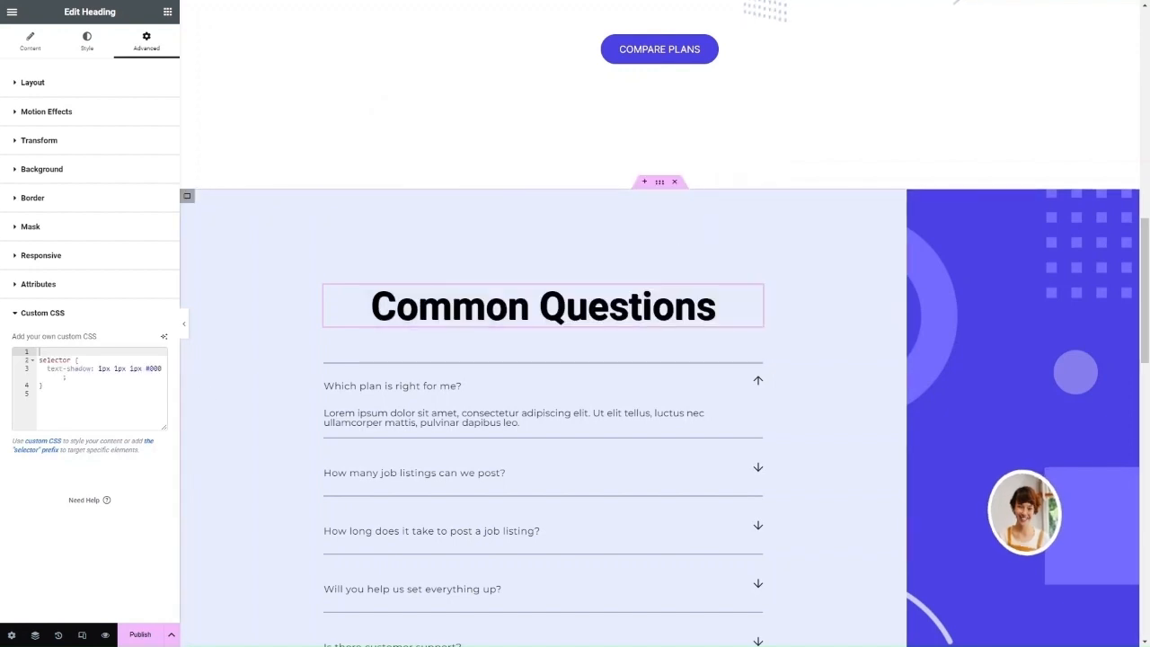
Delete all the inserted text-shadow code from the heading's custom CSS
{"action": "key", "text": "ctrl+a"}
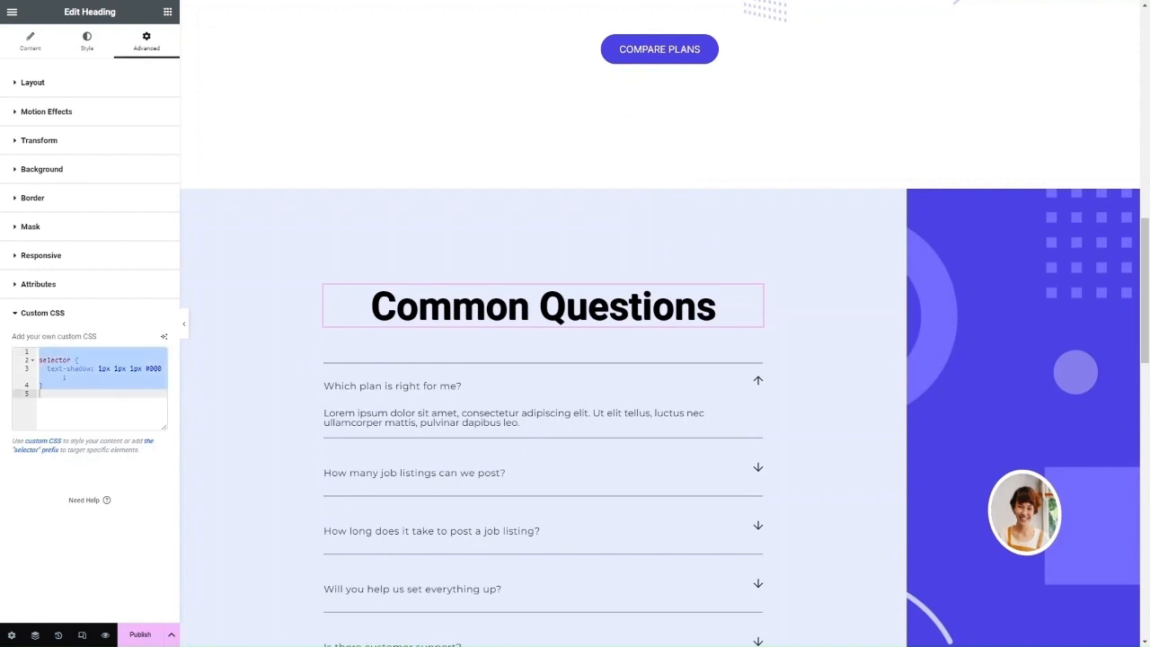
{"action": "left_click", "coordinate": [80, 378]}
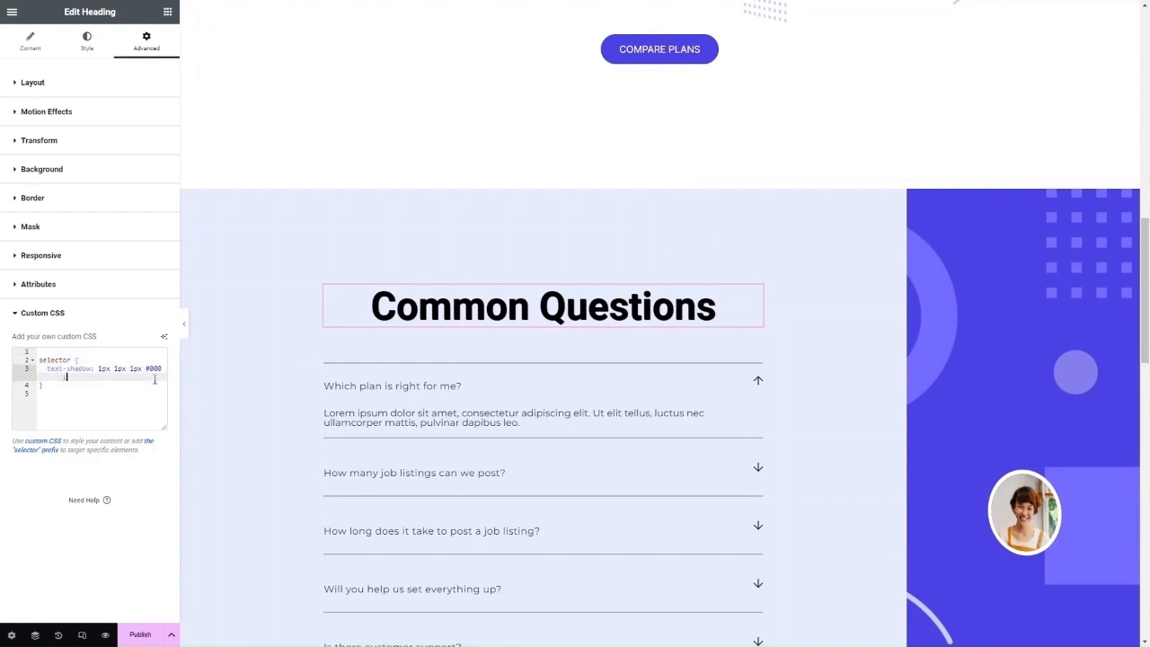
{"action": "left_click", "coordinate": [107, 386]}
{"action": "key", "text": "ctrl+a"}
{"action": "key", "text": "BackSpace"}
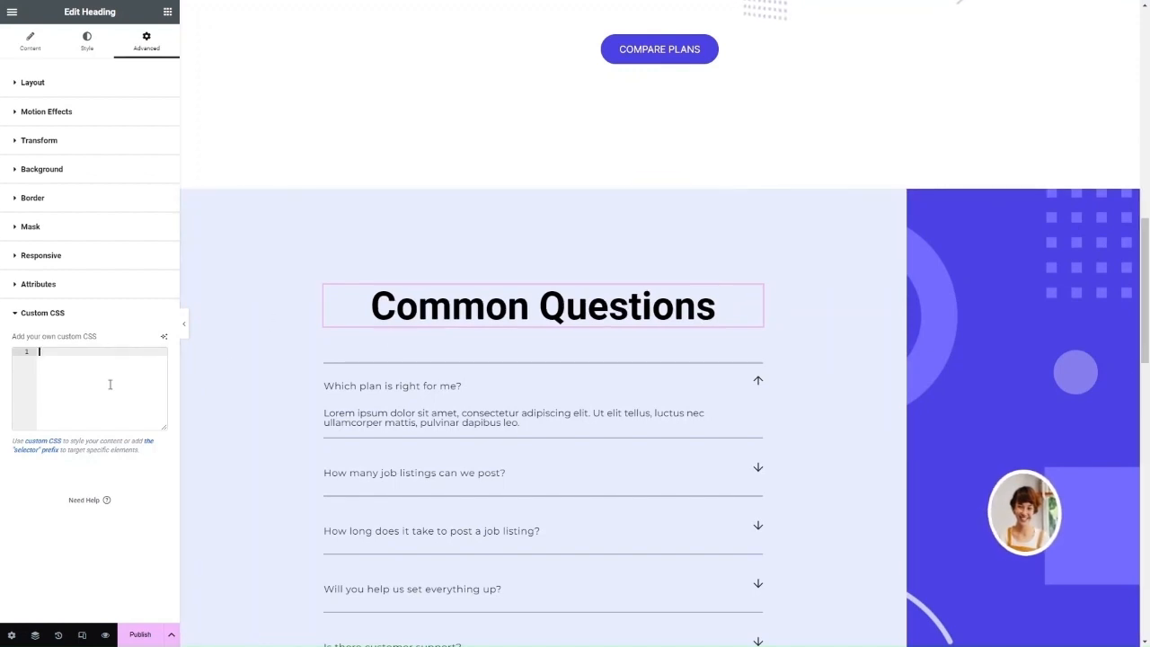
Add custom CSS for "selector .elementor-widget-container .elementor-heading-title" with text-shadow 2px 2px 3px #555
{"action": "type", "text": "0ea549"}
{"action": "key", "text": "ctrl+a"}
{"action": "key", "text": "ctrl+c"}
{"action": "key", "text": "BackSpace"}
{"action": "key", "text": "ctrl+v"}
{"action": "key", "text": "BackSpace"}
{"action": "type", "text": "y"}
{"action": "type", "text": "selector .elementor-widget-container .elementor-heading-title {     text-shadow: 2px 2px 3px #555; }"}
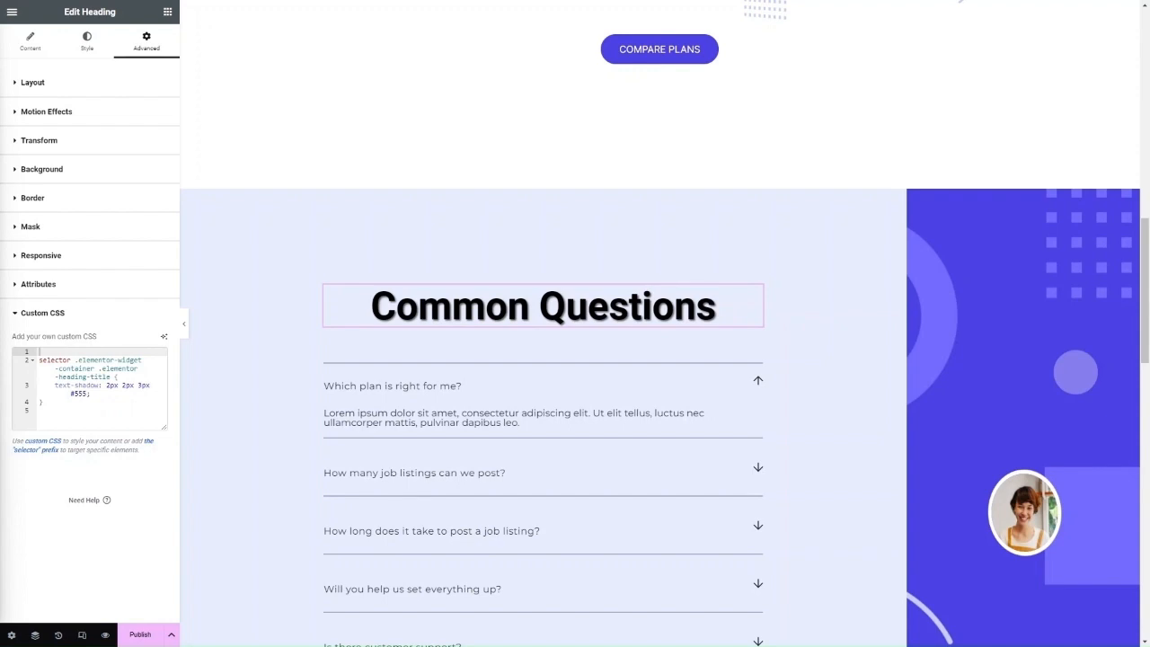
Open the Custom CSS settings of the "Compare Plans" button
{"action": "scroll", "coordinate": [295, 49], "scroll_direction": "up", "scroll_amount": 3}
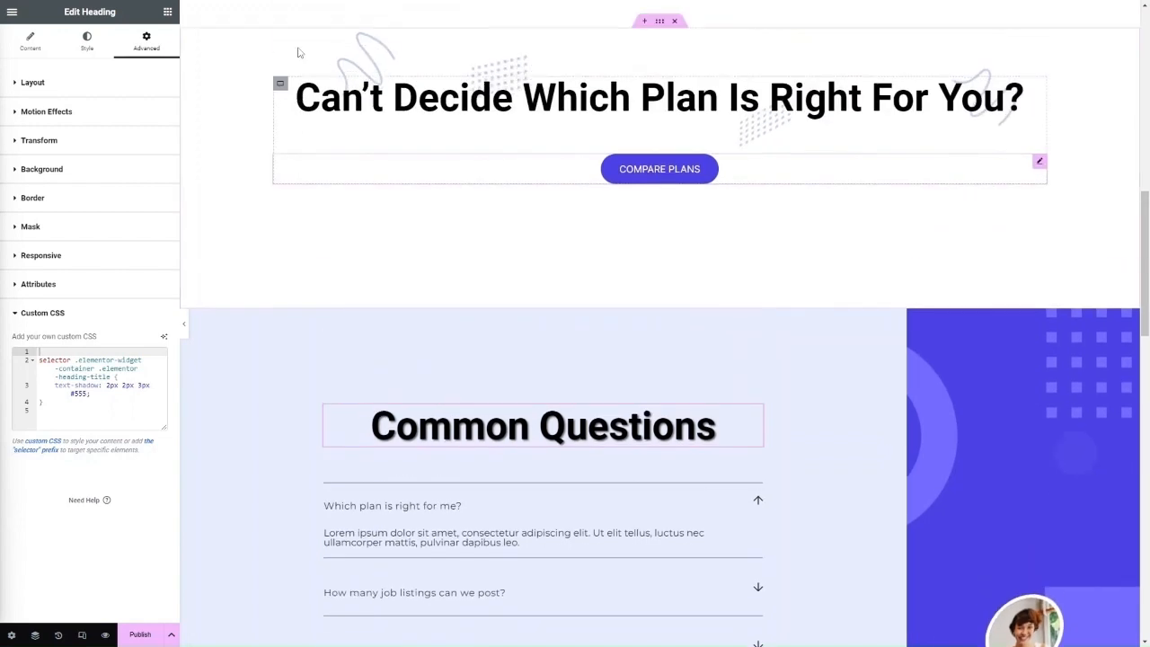
{"action": "left_click", "coordinate": [515, 277]}
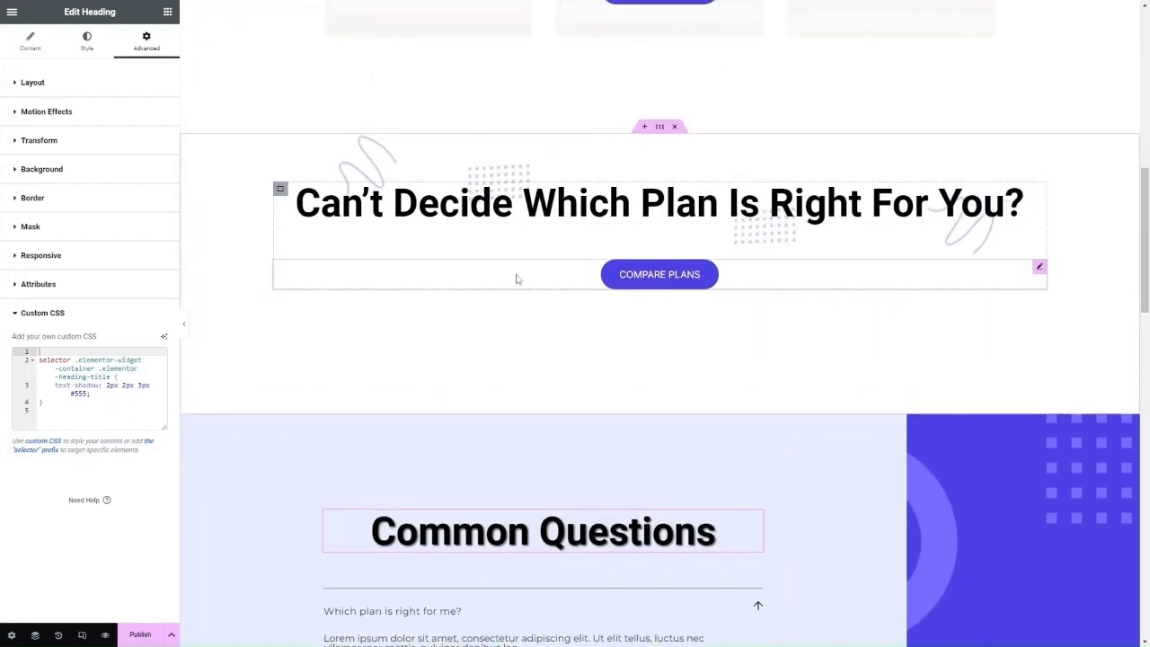
{"action": "left_click", "coordinate": [141, 49]}
{"action": "scroll", "coordinate": [81, 502], "scroll_direction": "down", "scroll_amount": 2}
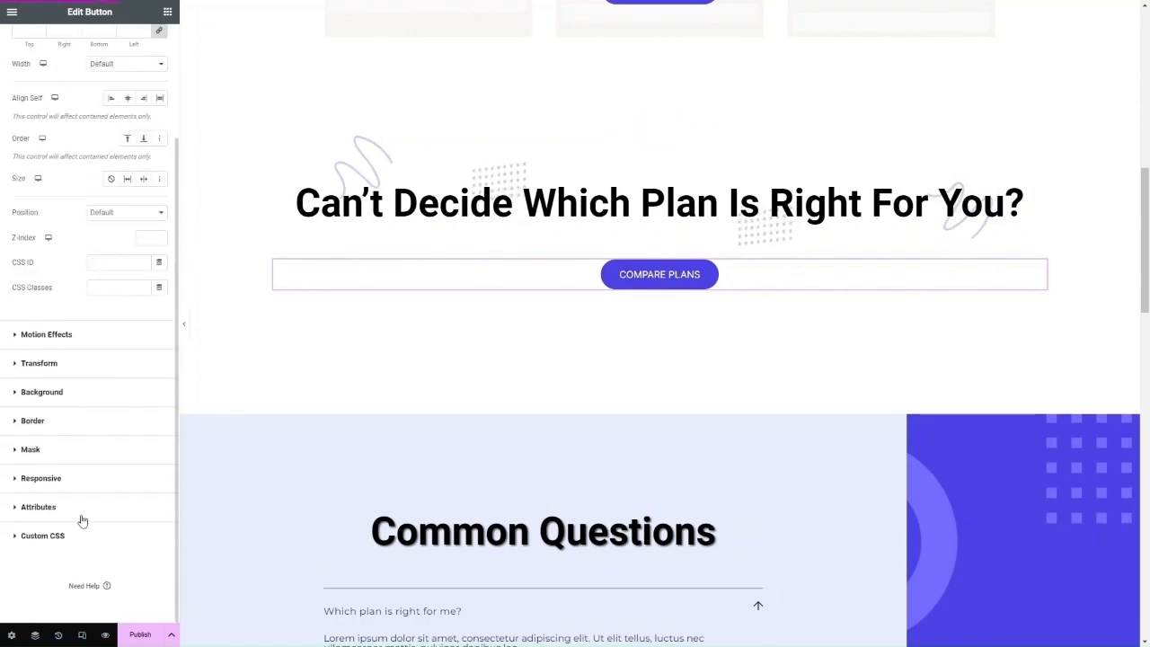
{"action": "left_click", "coordinate": [79, 533]}
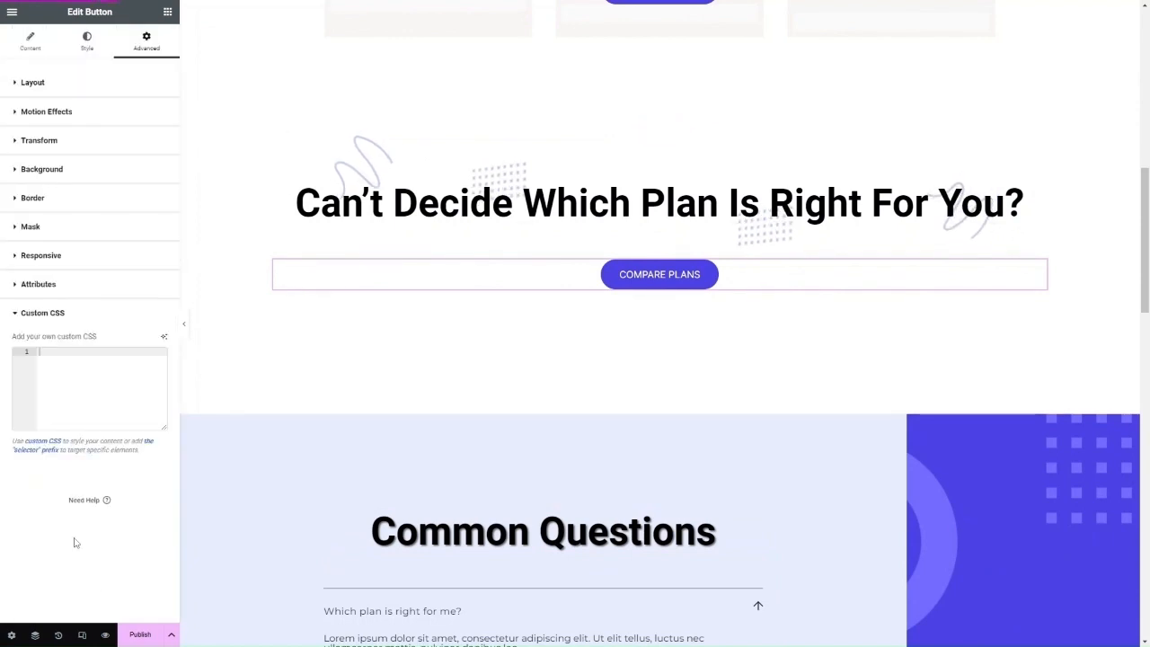
Generate CSS with the AI prompt "add a drop shadow to the button" and insert the code into the button's custom CSS
{"action": "left_click", "coordinate": [164, 336]}
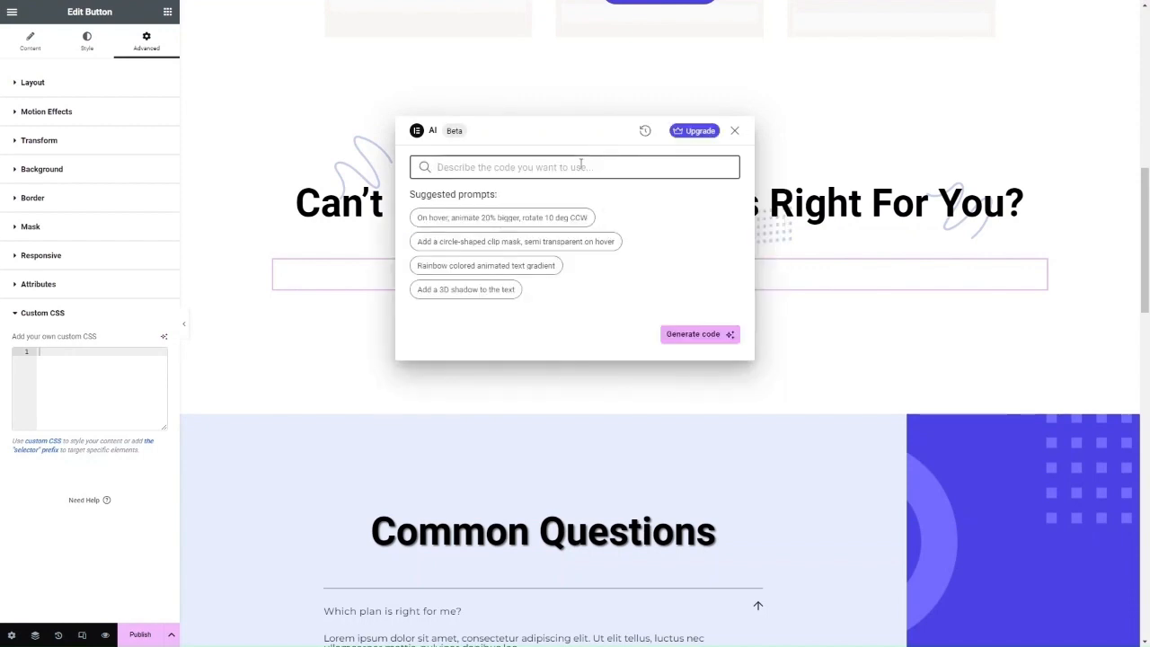
{"action": "type", "text": "add a"}
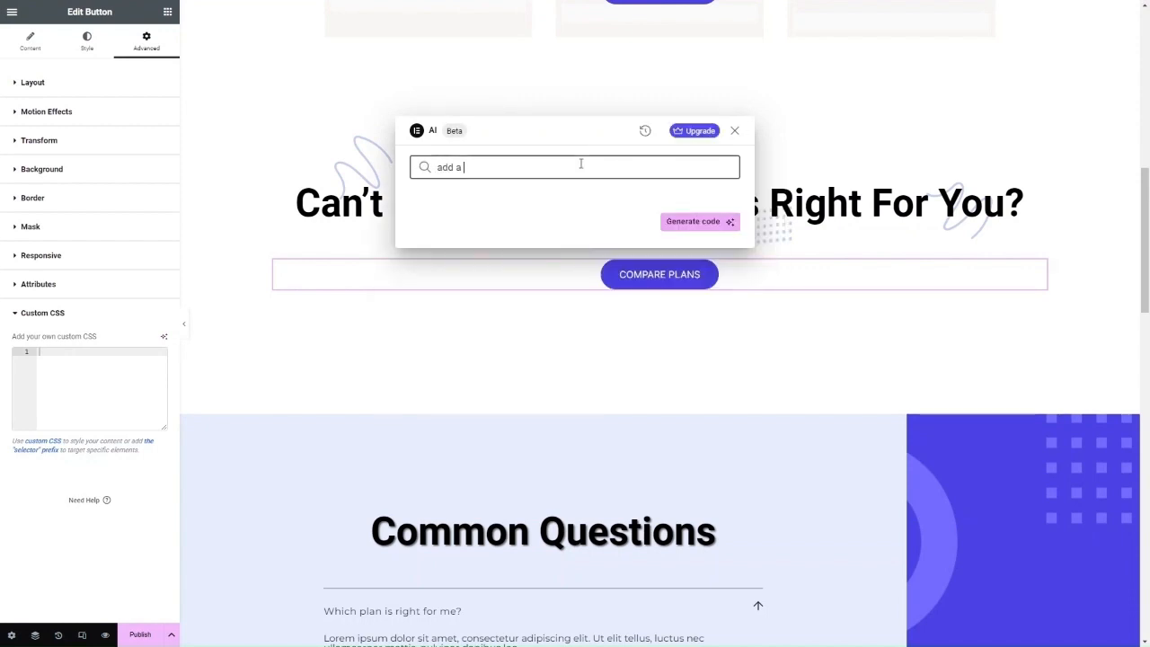
{"action": "type", "text": " drop shadow to the button"}
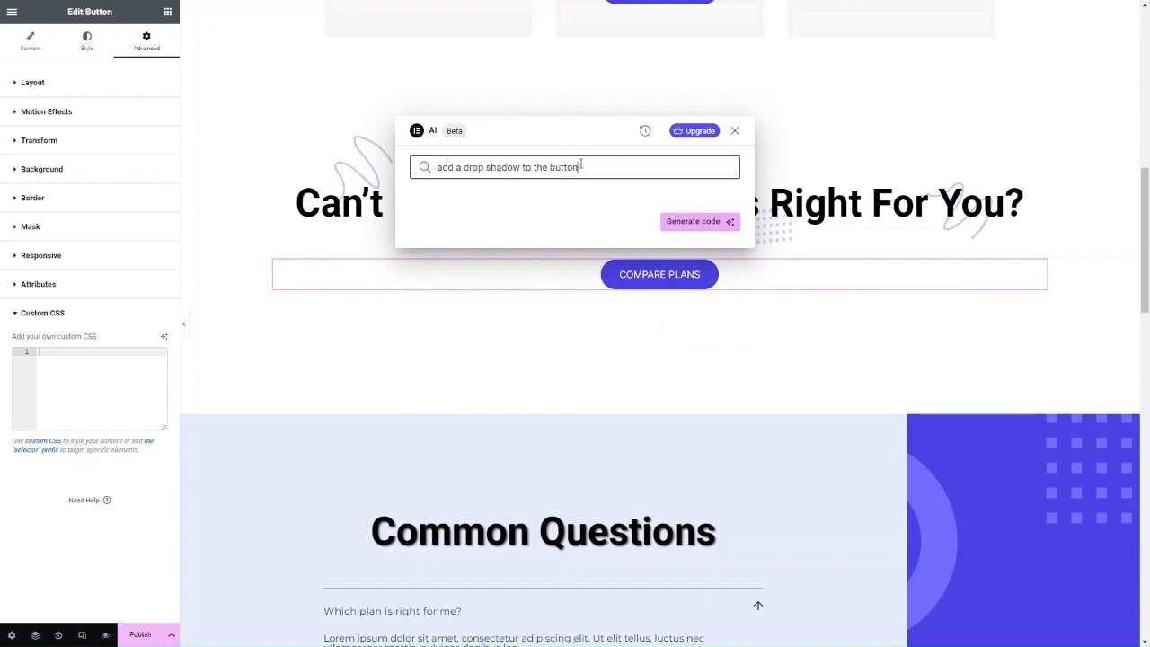
{"action": "key", "text": "Return"}
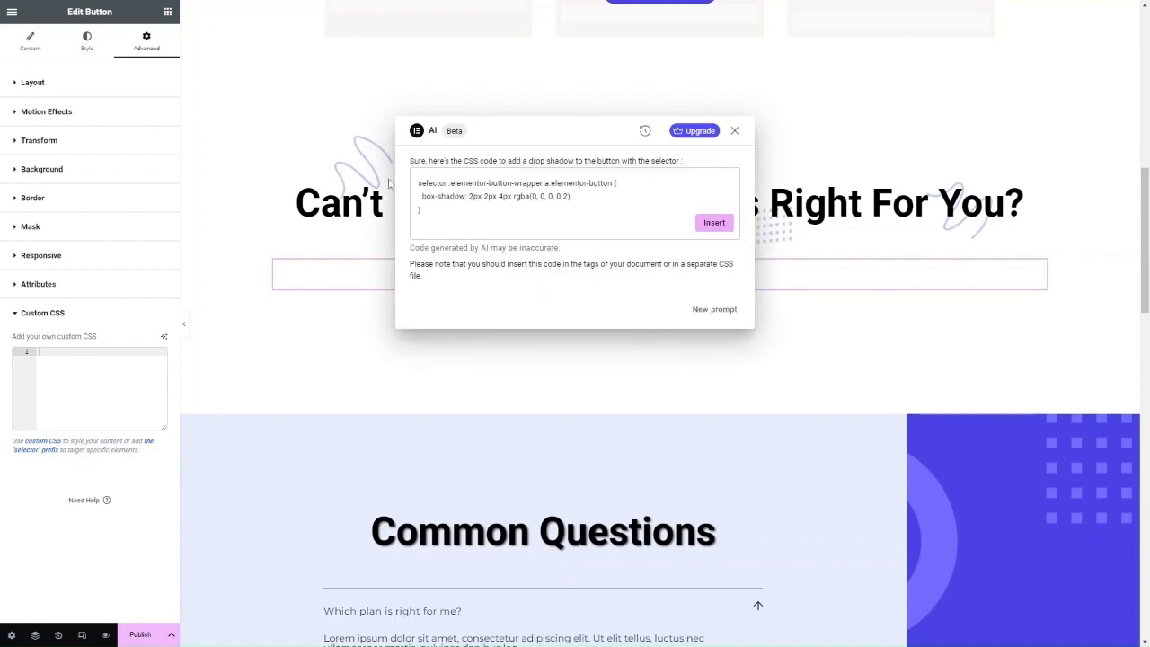
{"action": "left_click", "coordinate": [713, 223]}
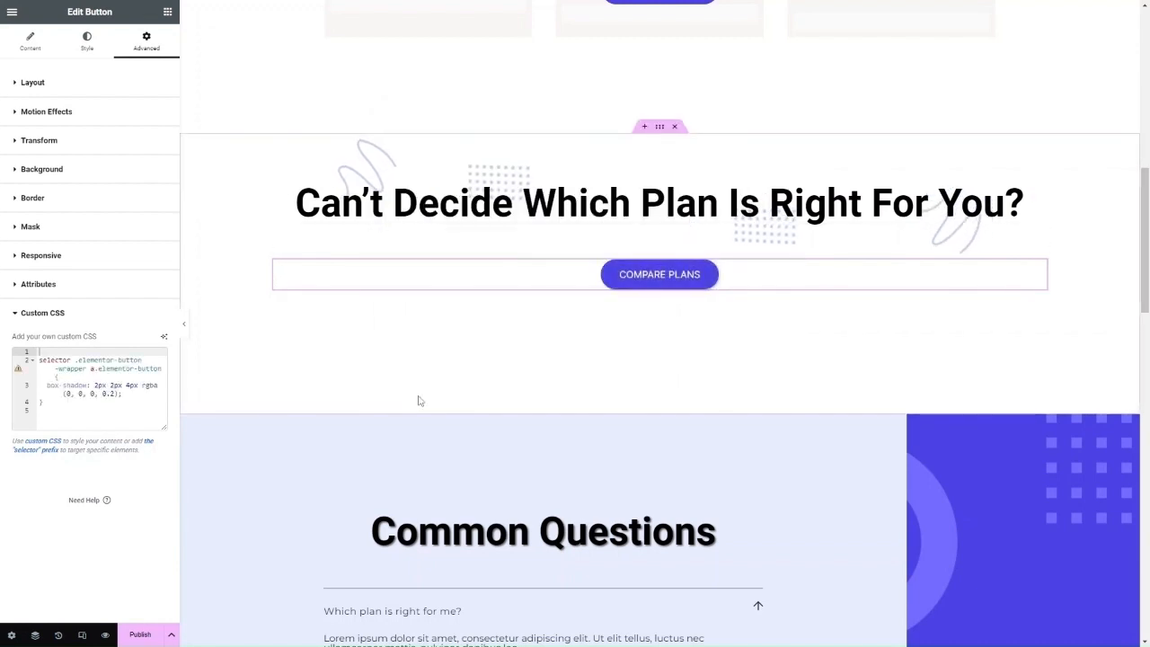
Copy and clear the button's custom CSS and paste the same box-shadow rule back
{"action": "left_click", "coordinate": [116, 401]}
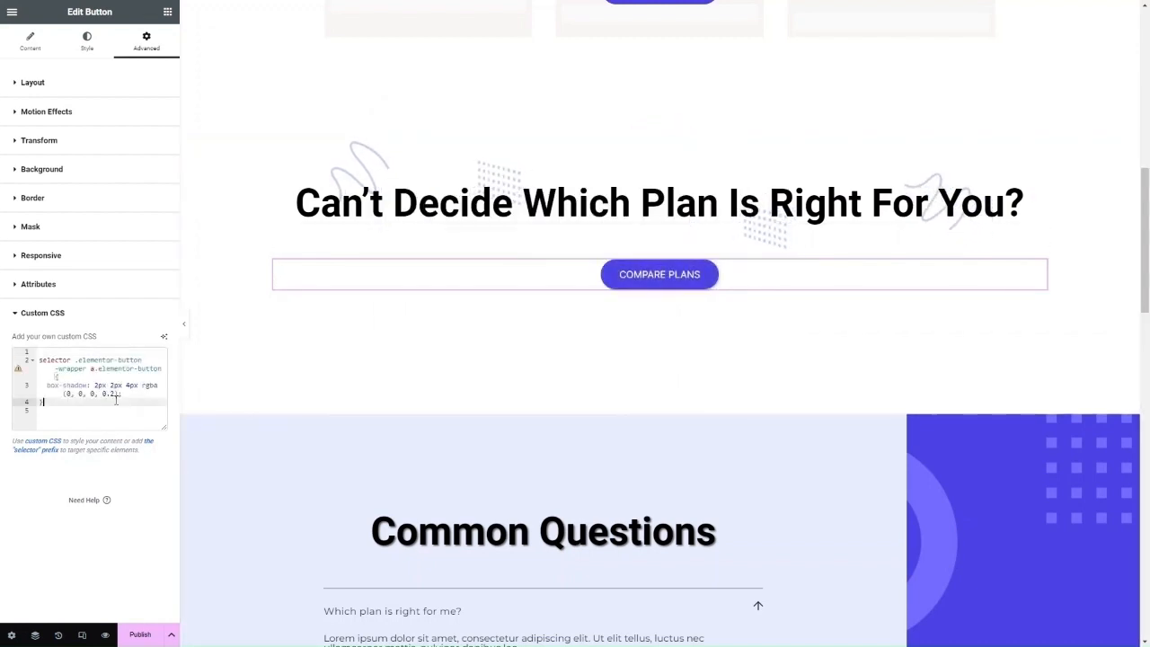
{"action": "key", "text": "ctrl+a"}
{"action": "key", "text": "ctrl+c"}
{"action": "key", "text": "BackSpace"}
{"action": "key", "text": "ctrl+v"}
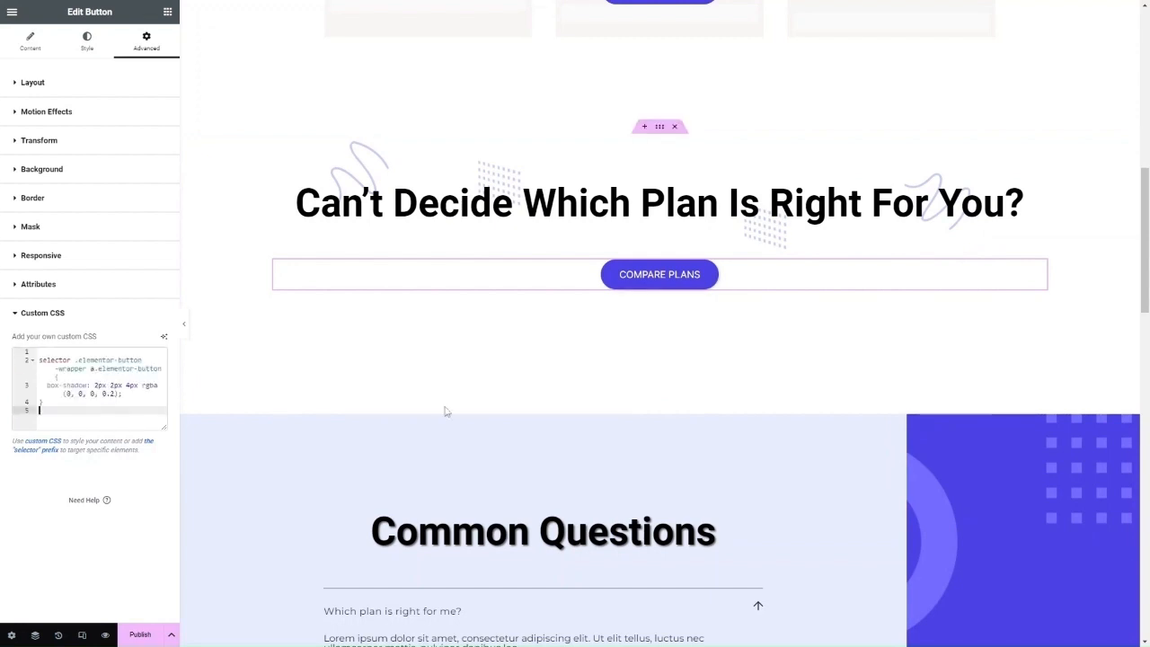
Look over the page and reopen the Custom CSS of the "Common Questions" heading
{"action": "scroll", "coordinate": [444, 409], "scroll_direction": "down", "scroll_amount": 5}
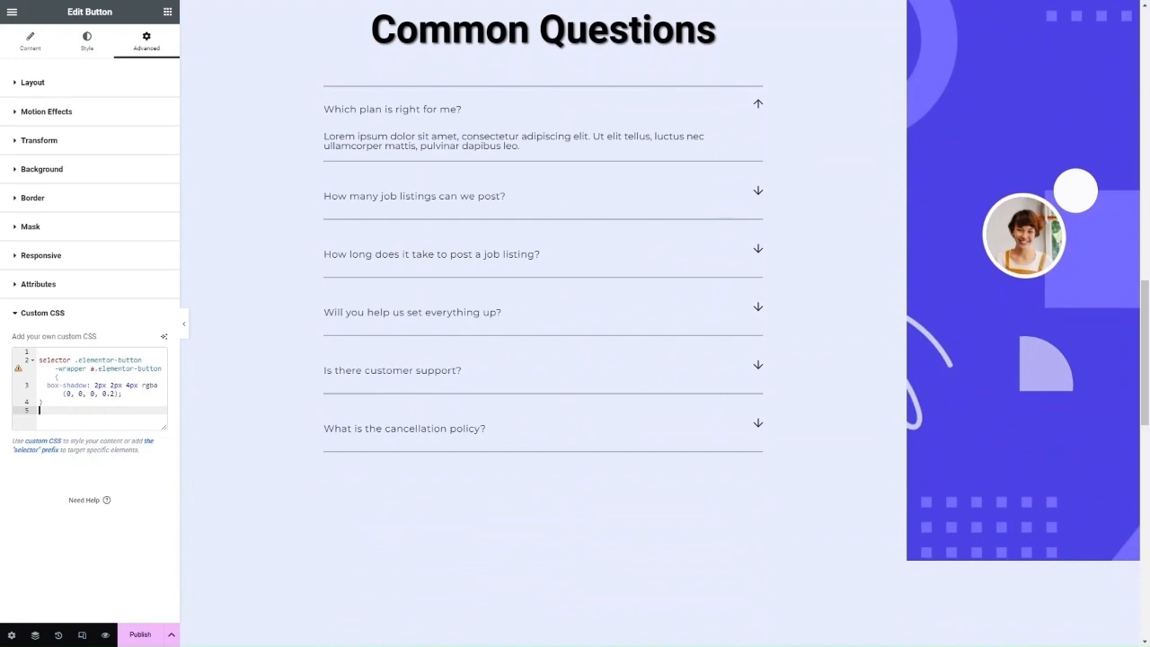
{"action": "scroll", "coordinate": [508, 506], "scroll_direction": "down", "scroll_amount": 15}
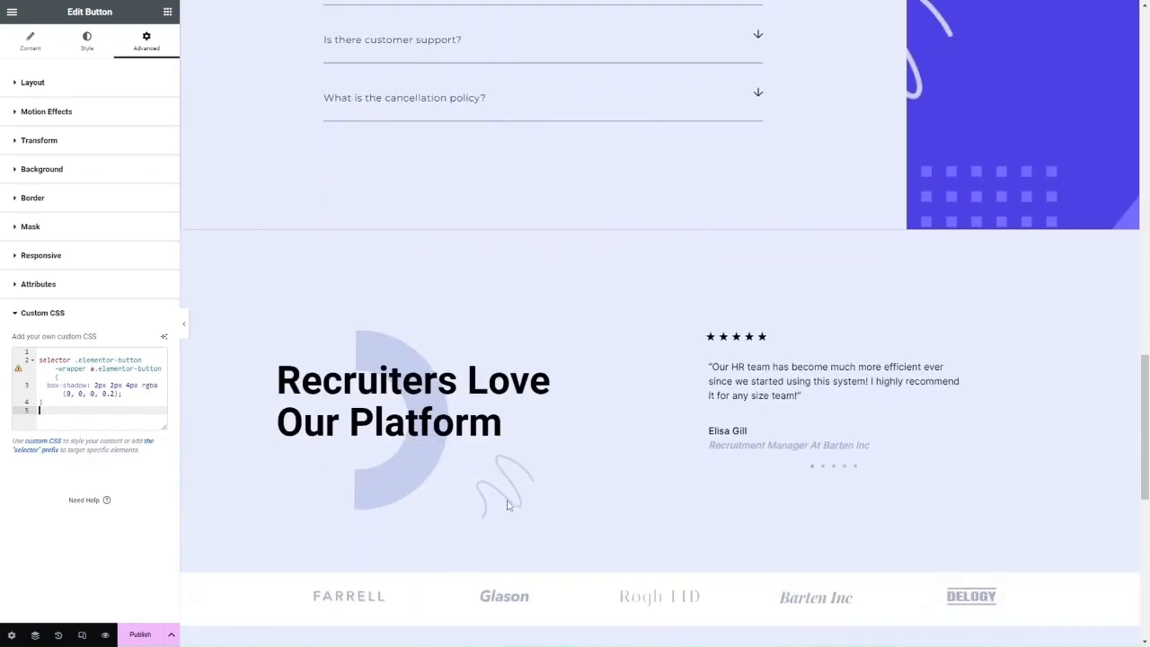
{"action": "scroll", "coordinate": [508, 505], "scroll_direction": "up", "scroll_amount": 5}
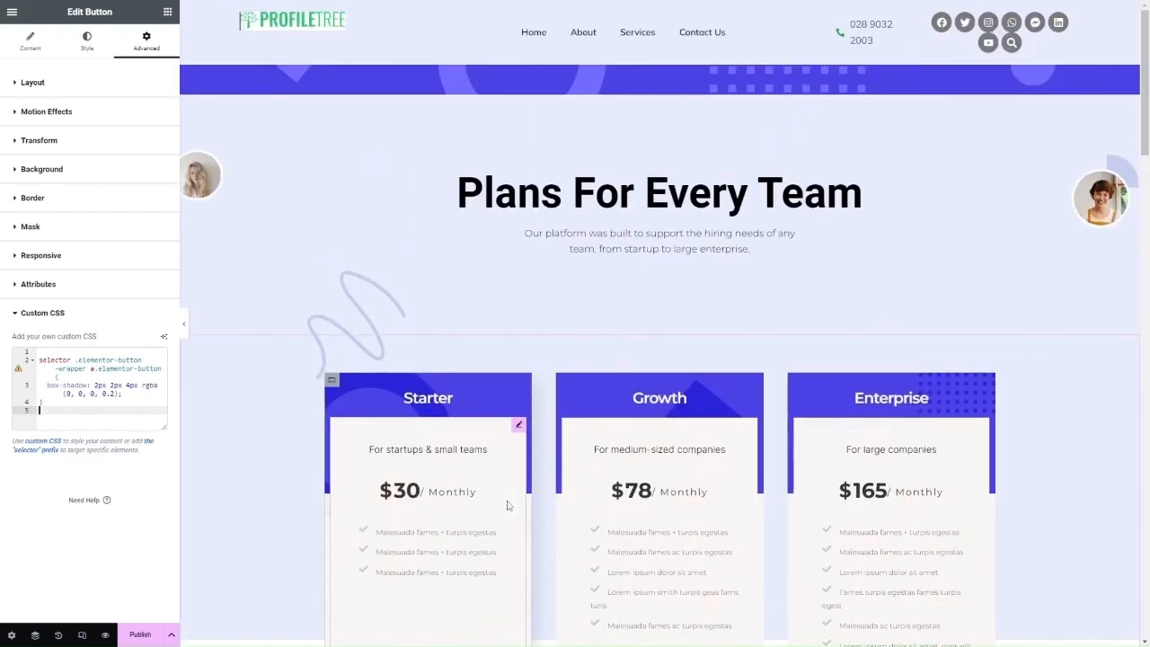
{"action": "scroll", "coordinate": [332, 323], "scroll_direction": "down", "scroll_amount": 10}
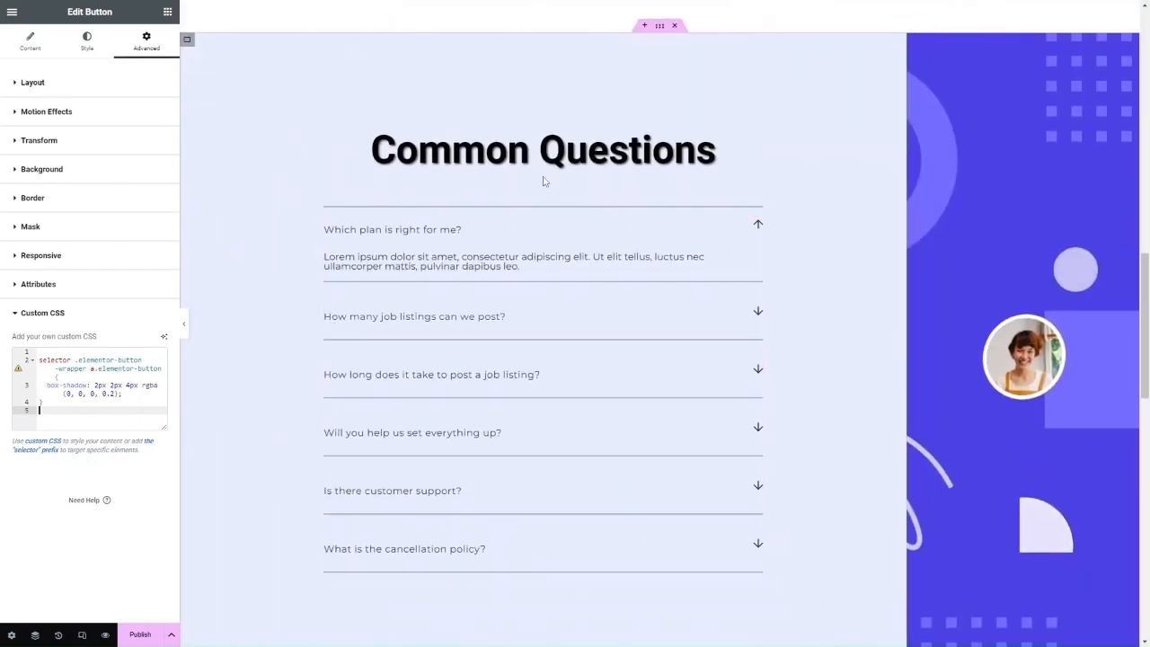
{"action": "left_click", "coordinate": [522, 161]}
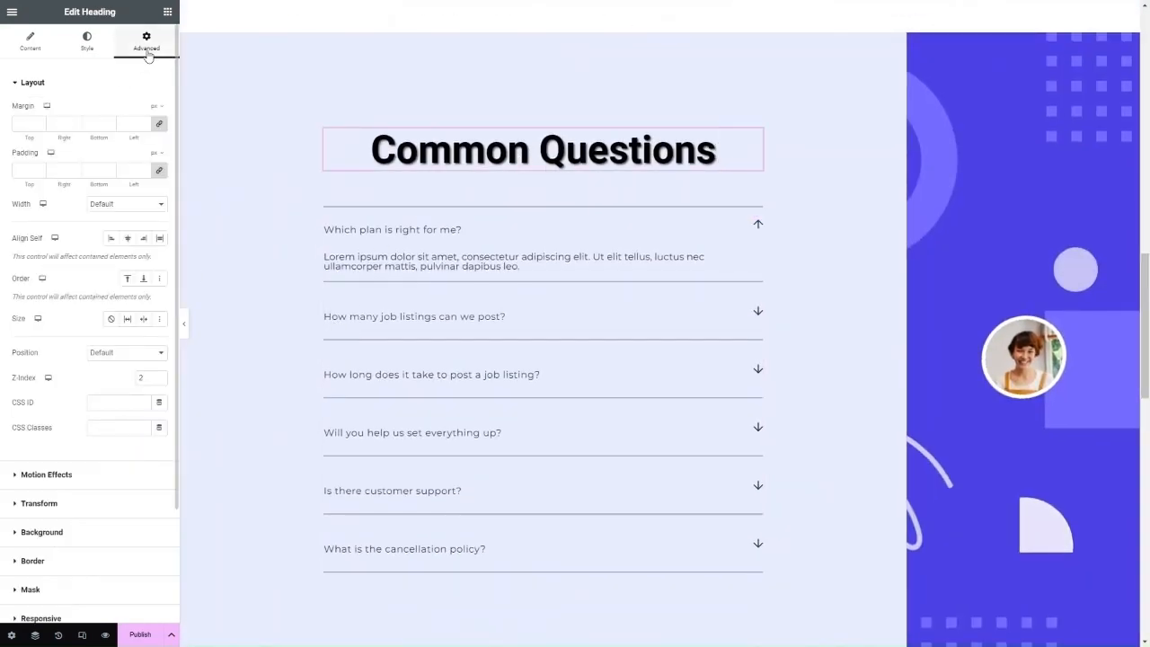
{"action": "scroll", "coordinate": [126, 449], "scroll_direction": "down", "scroll_amount": 4}
{"action": "left_click", "coordinate": [89, 537]}
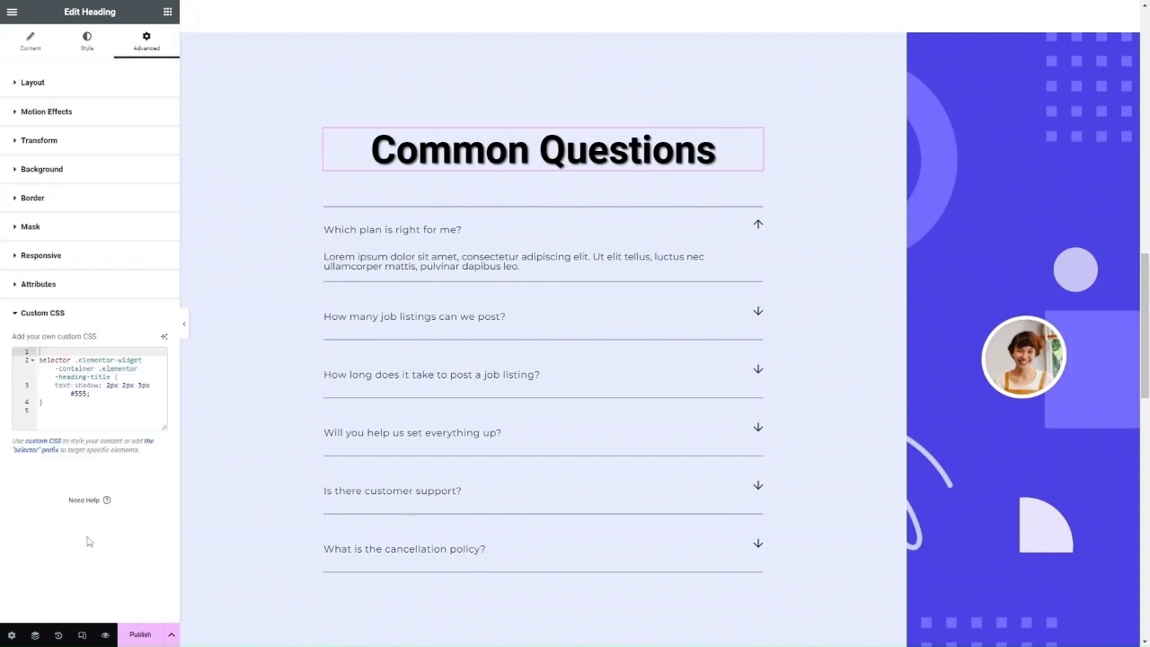
View the AI assistant's code generation history and close the assistant
{"action": "left_click", "coordinate": [163, 336]}
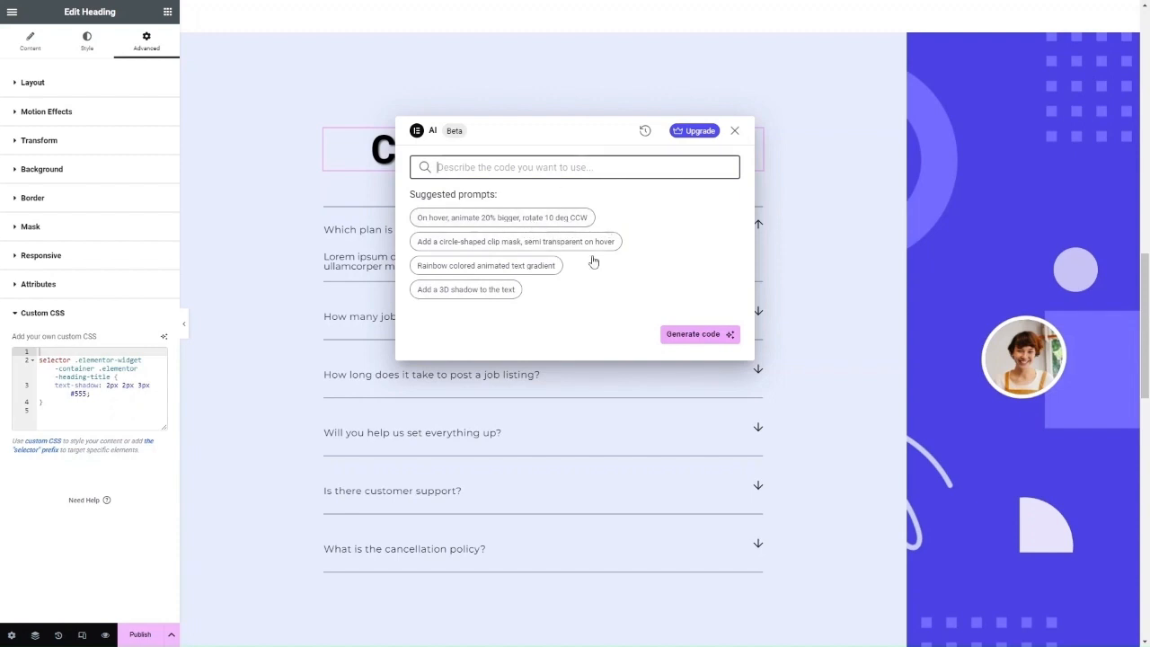
{"action": "left_click", "coordinate": [644, 132]}
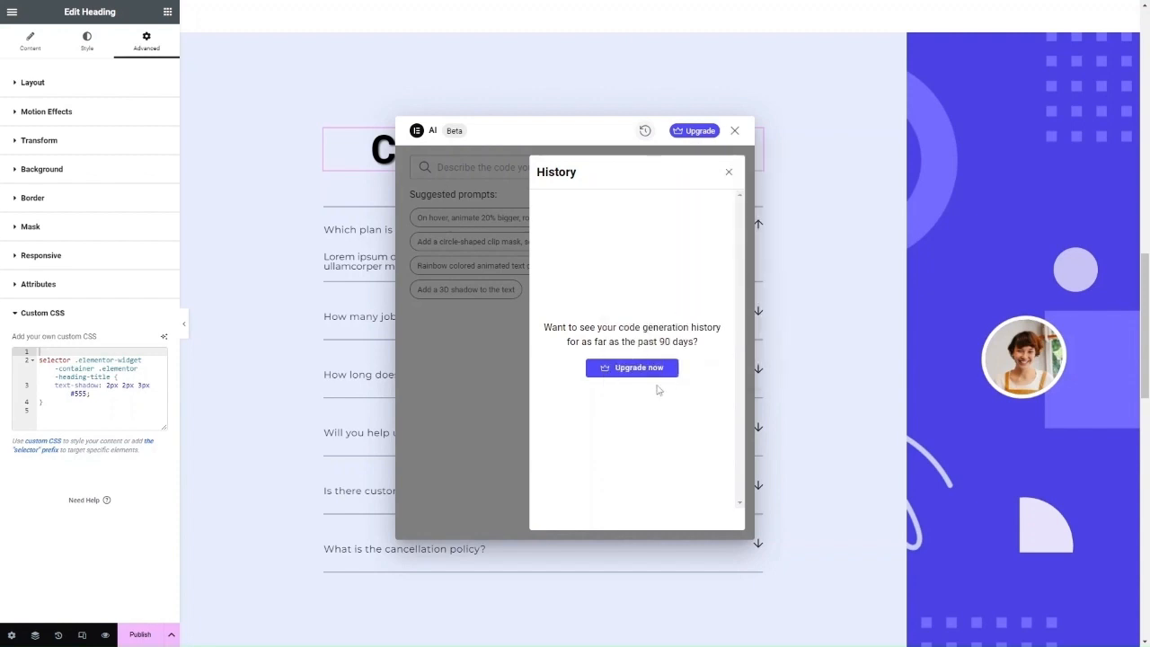
{"action": "left_click", "coordinate": [735, 130]}
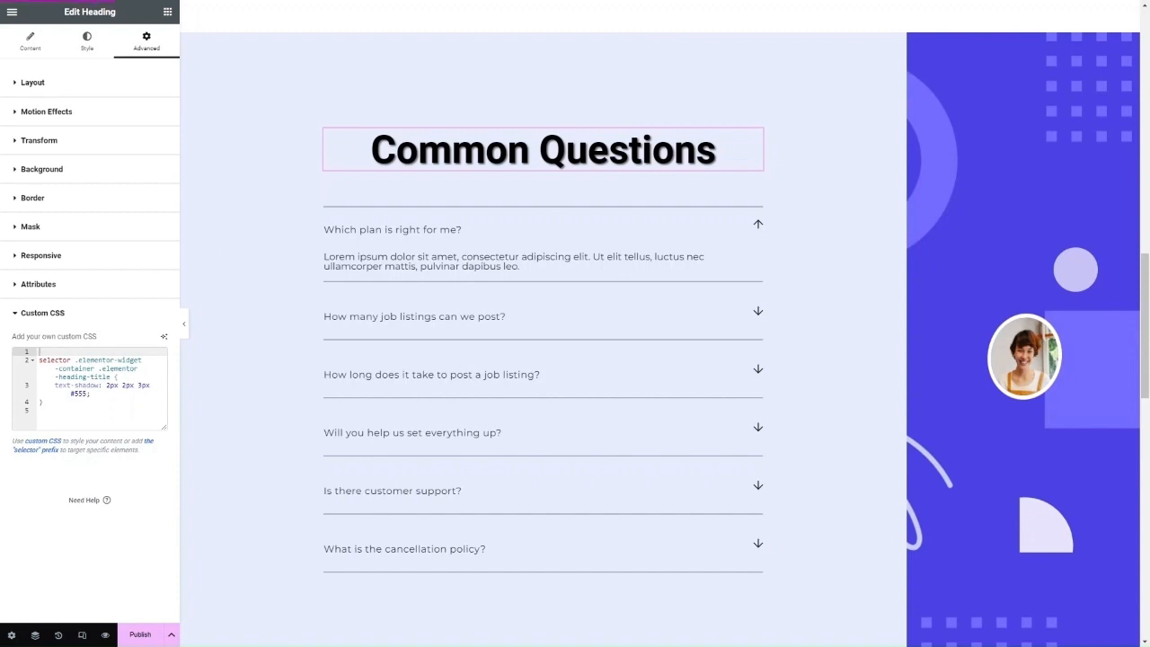
Select the "Recruiters Love Our Platform" heading and open the AI assistant for its title
{"action": "scroll", "coordinate": [451, 321], "scroll_direction": "up", "scroll_amount": 2}
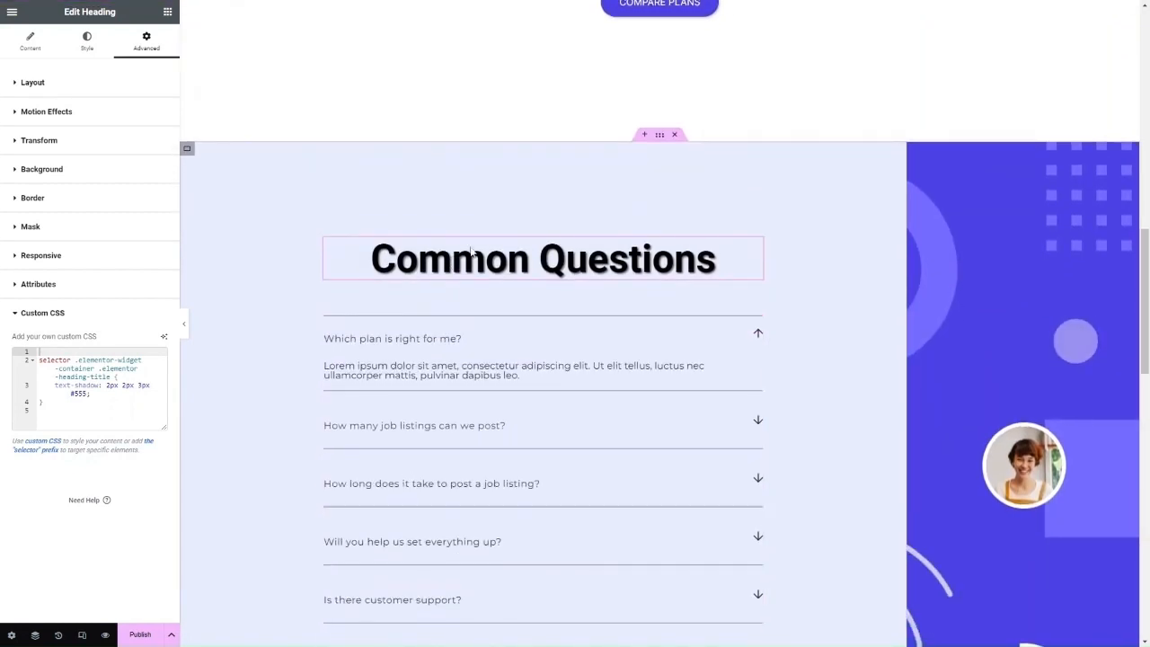
{"action": "left_click", "coordinate": [441, 279]}
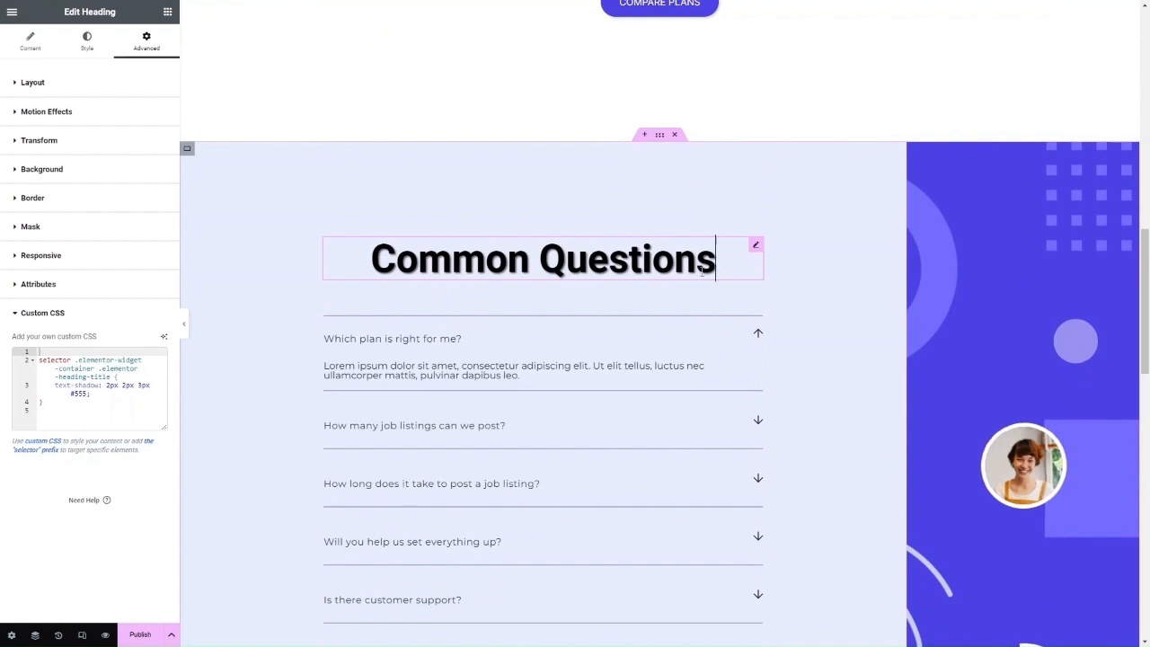
{"action": "scroll", "coordinate": [700, 267], "scroll_direction": "down", "scroll_amount": 5}
{"action": "left_click", "coordinate": [398, 440]}
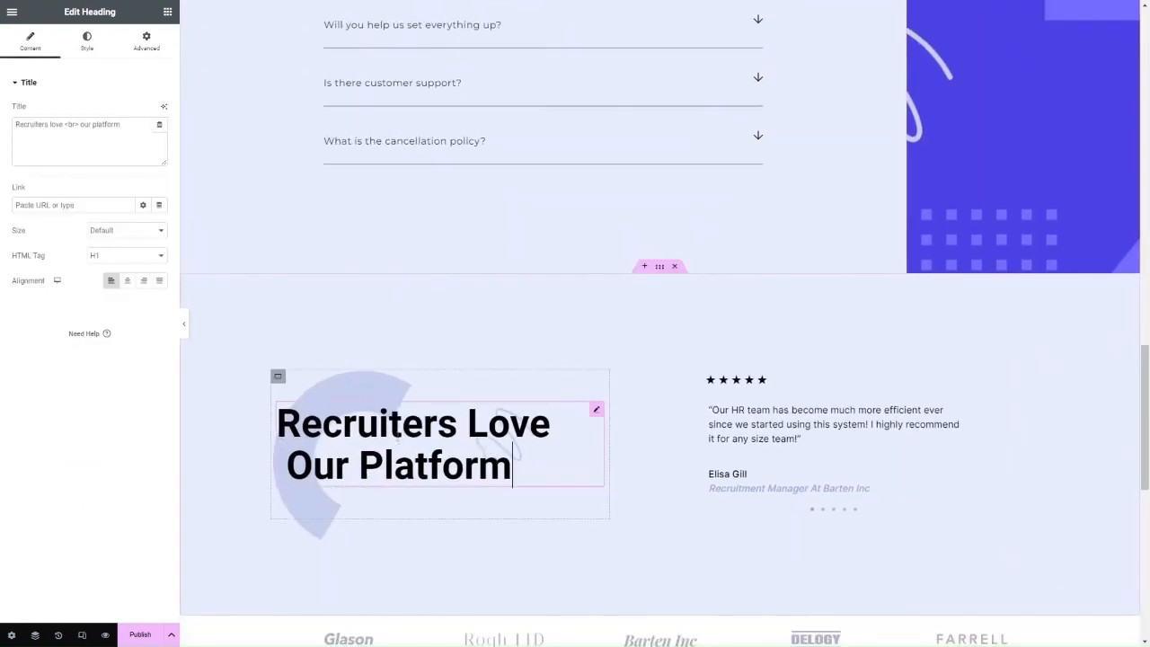
{"action": "left_click", "coordinate": [163, 106]}
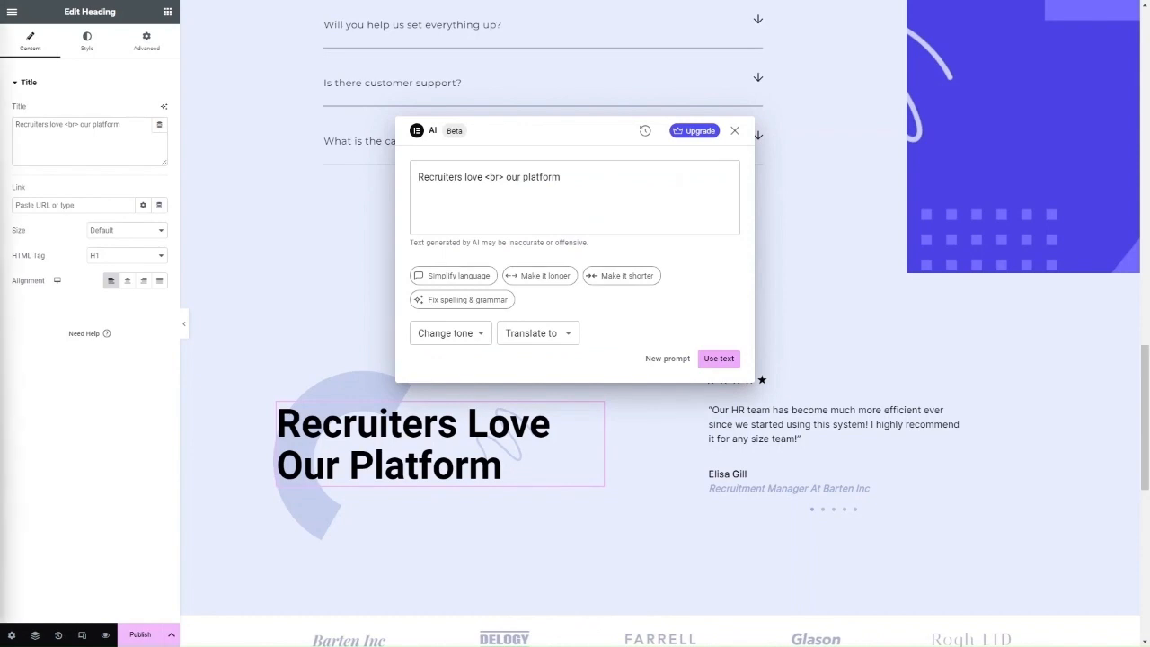
Replace the assistant's text with "Generate a headline for a blog post about the benefits of using Elementor AI." and generate the headline
{"action": "left_click", "coordinate": [553, 200]}
{"action": "key", "text": "ctrl+a"}
{"action": "type", "text": "Generate a headline for a blog post about the benefits of using Elementor AI."}
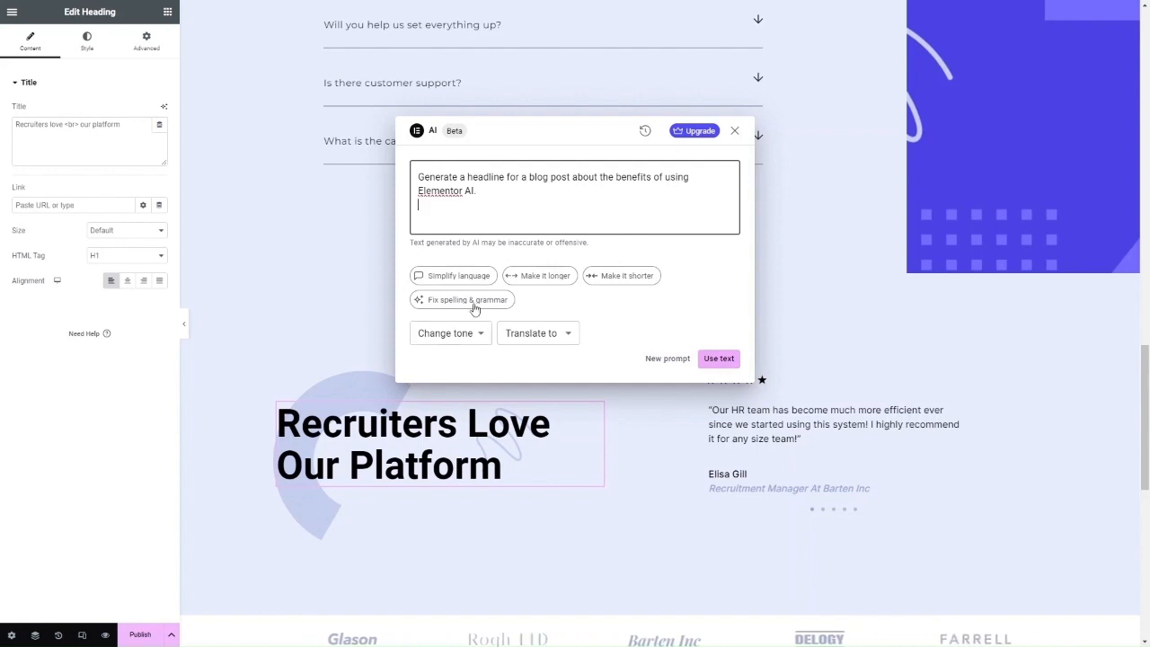
{"action": "left_click", "coordinate": [474, 335]}
{"action": "left_click", "coordinate": [474, 338]}
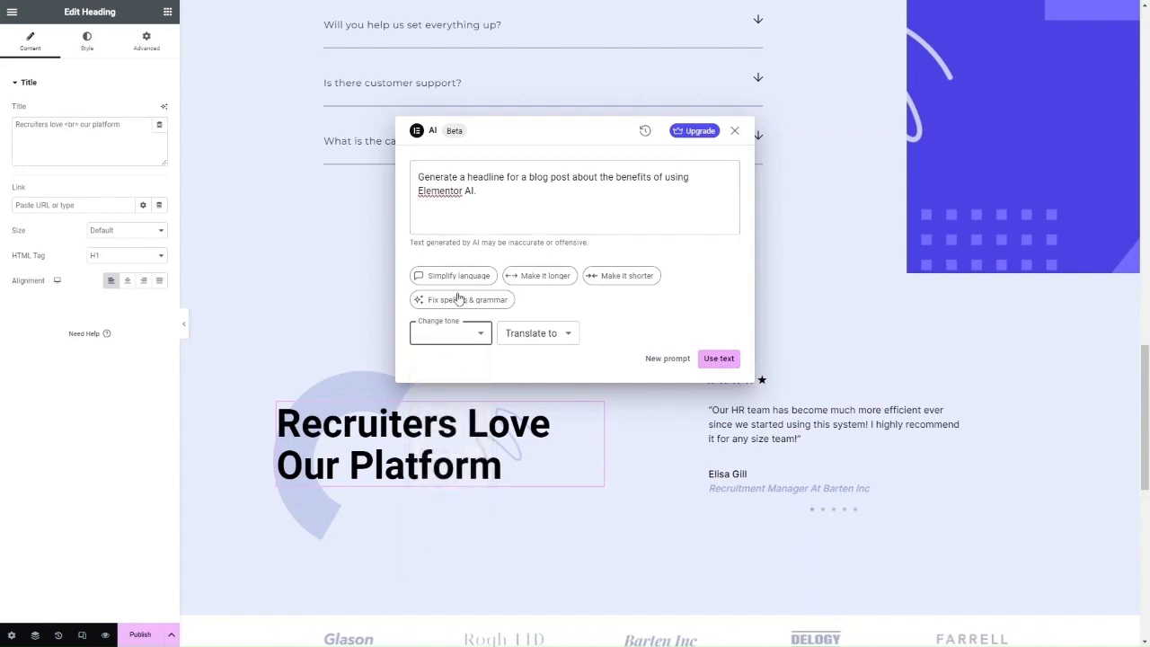
{"action": "left_click", "coordinate": [666, 178]}
{"action": "left_click", "coordinate": [590, 191]}
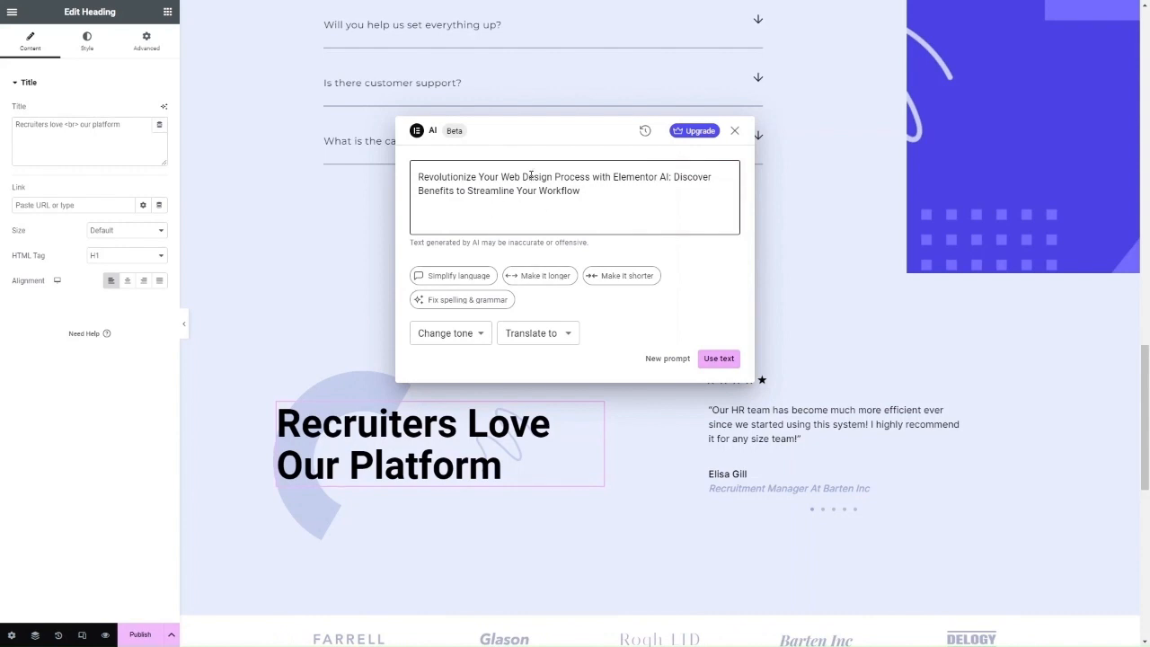
Make the AI-generated headline shorter and use it as the heading's title
{"action": "left_click", "coordinate": [477, 334]}
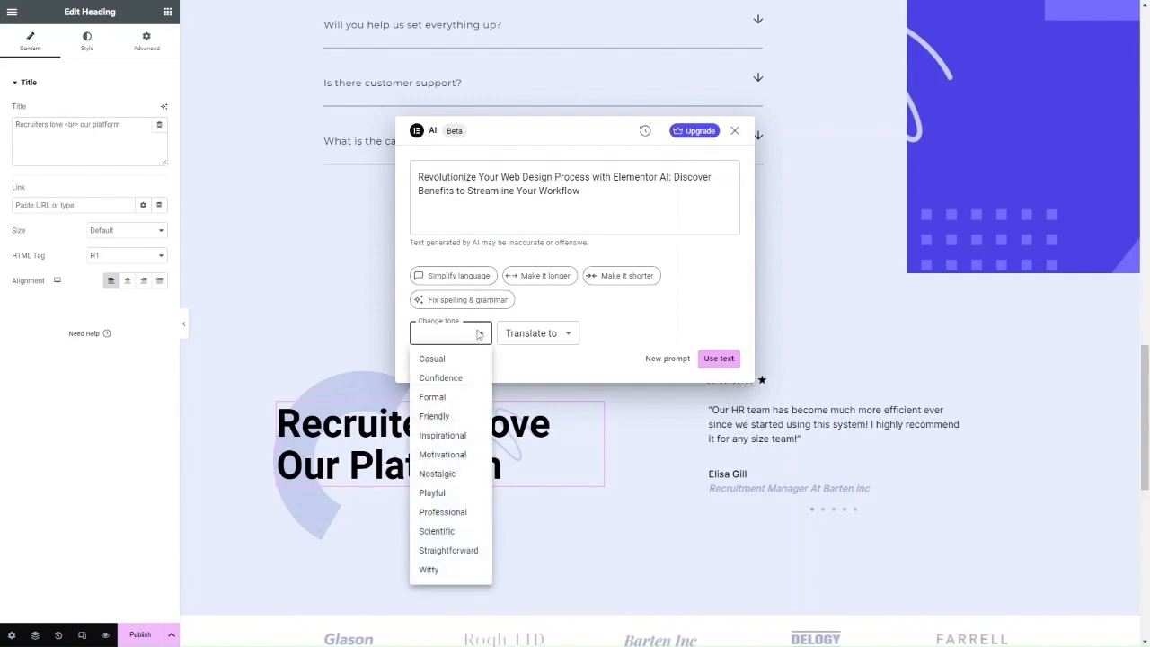
{"action": "left_click", "coordinate": [478, 333]}
{"action": "left_click", "coordinate": [607, 276]}
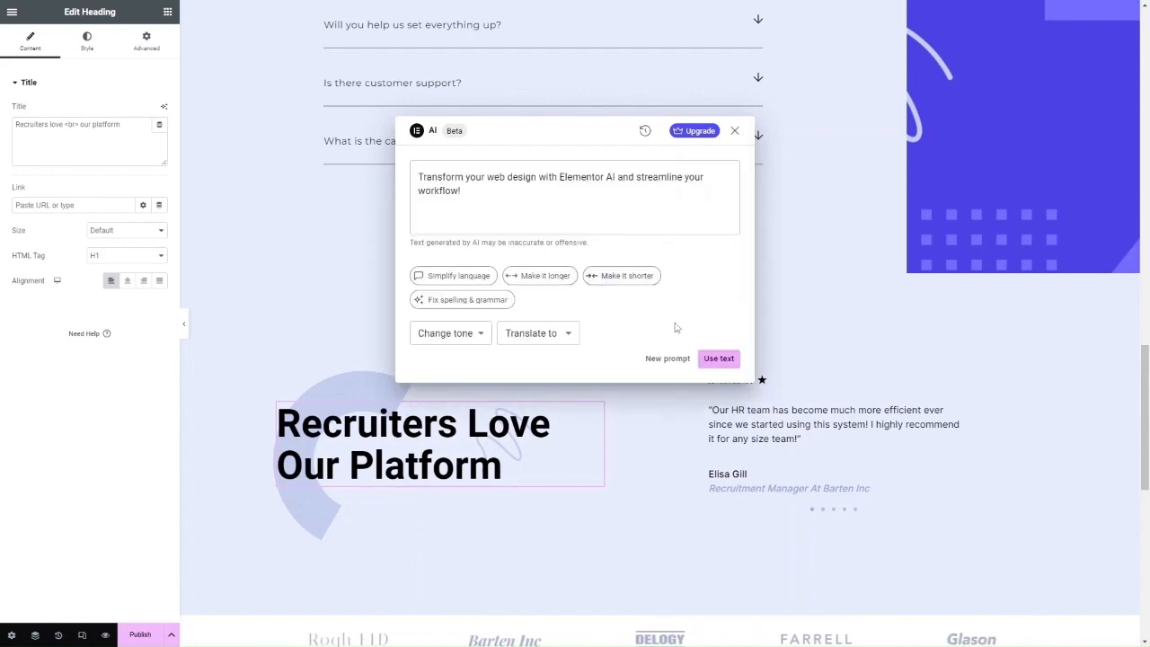
{"action": "left_click", "coordinate": [545, 334]}
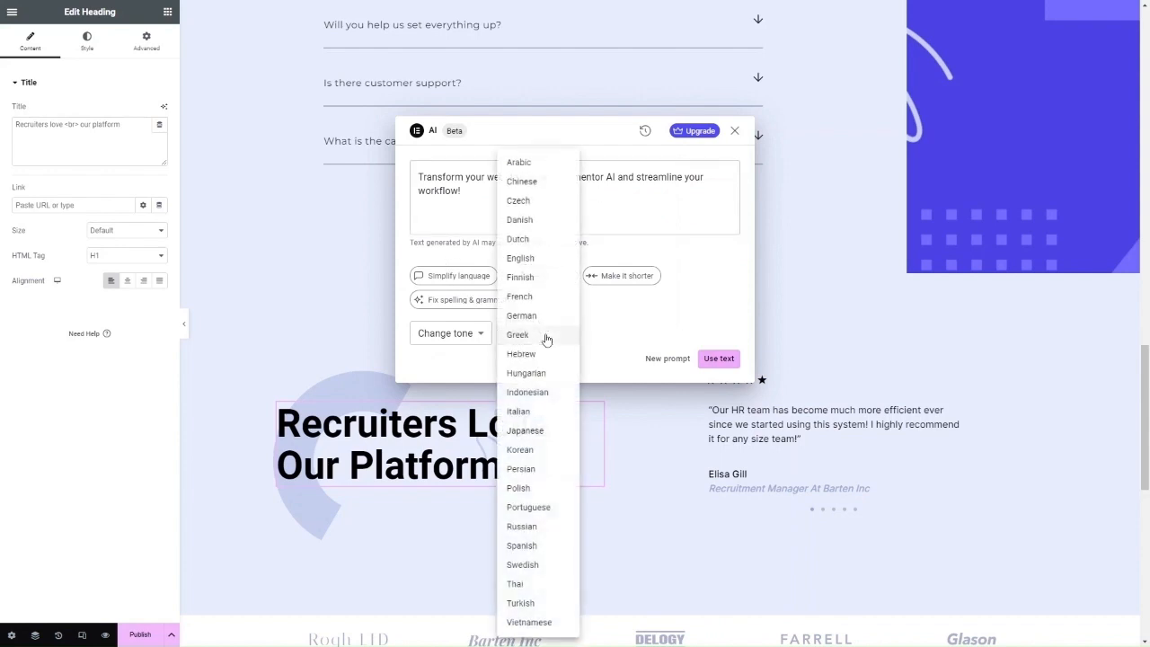
{"action": "left_click", "coordinate": [647, 321]}
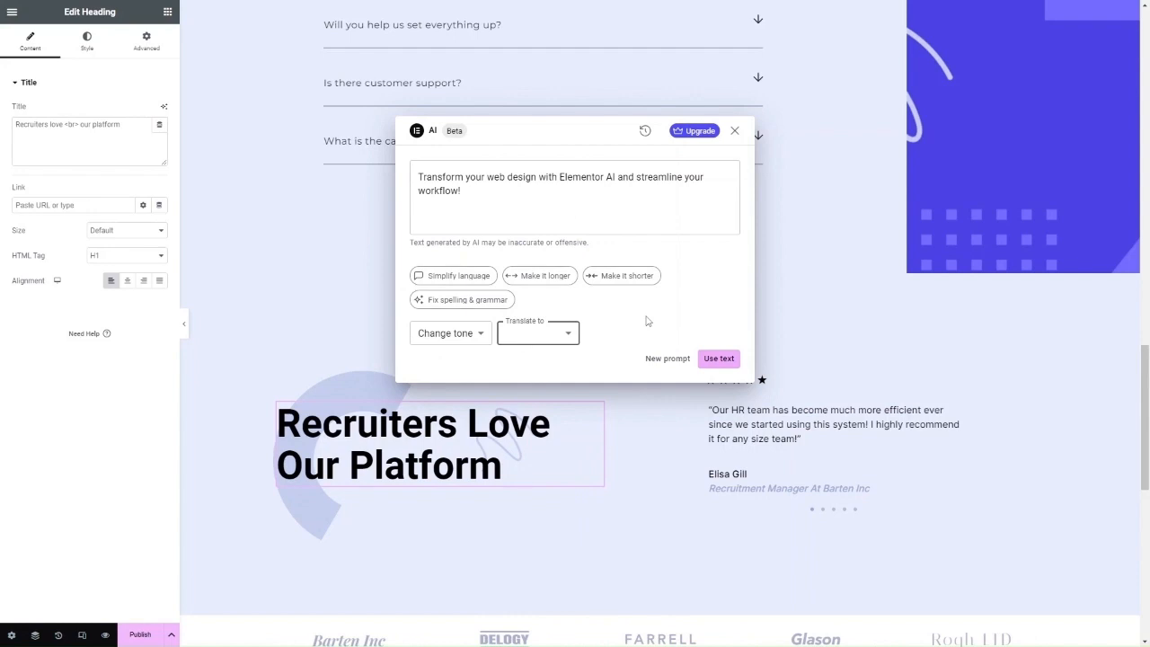
{"action": "left_click", "coordinate": [729, 360]}
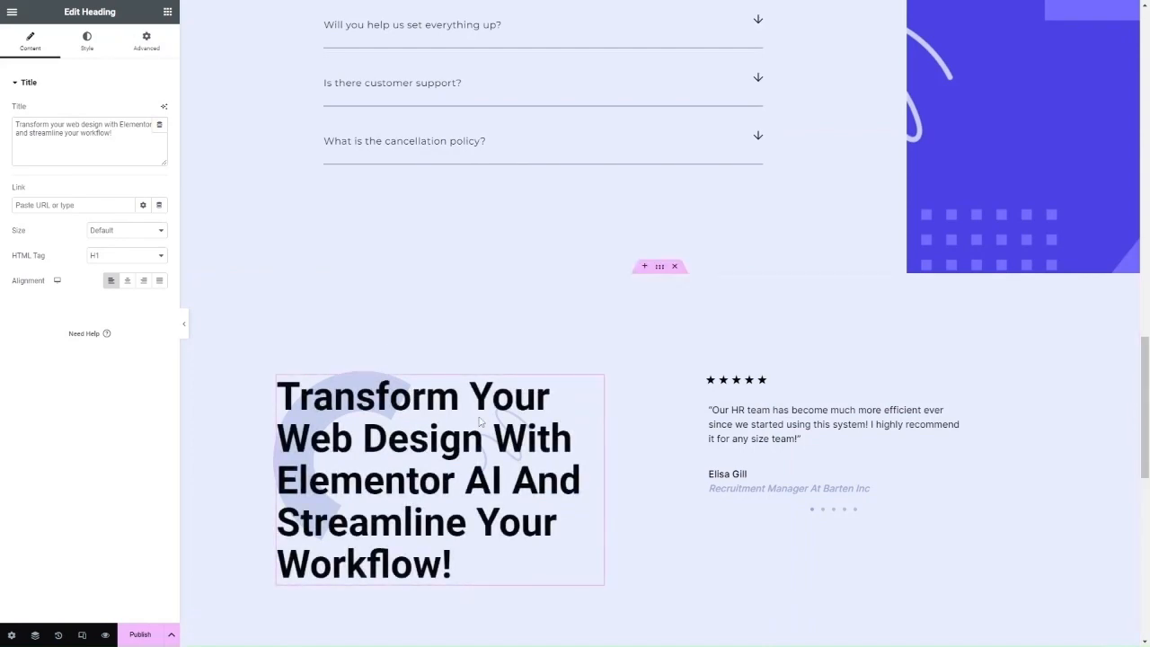
Look over the page and view the page templates in the library from a new section above "Common Questions"
{"action": "scroll", "coordinate": [529, 456], "scroll_direction": "down", "scroll_amount": 3}
{"action": "scroll", "coordinate": [528, 456], "scroll_direction": "down", "scroll_amount": 6}
{"action": "scroll", "coordinate": [528, 455], "scroll_direction": "up", "scroll_amount": 20}
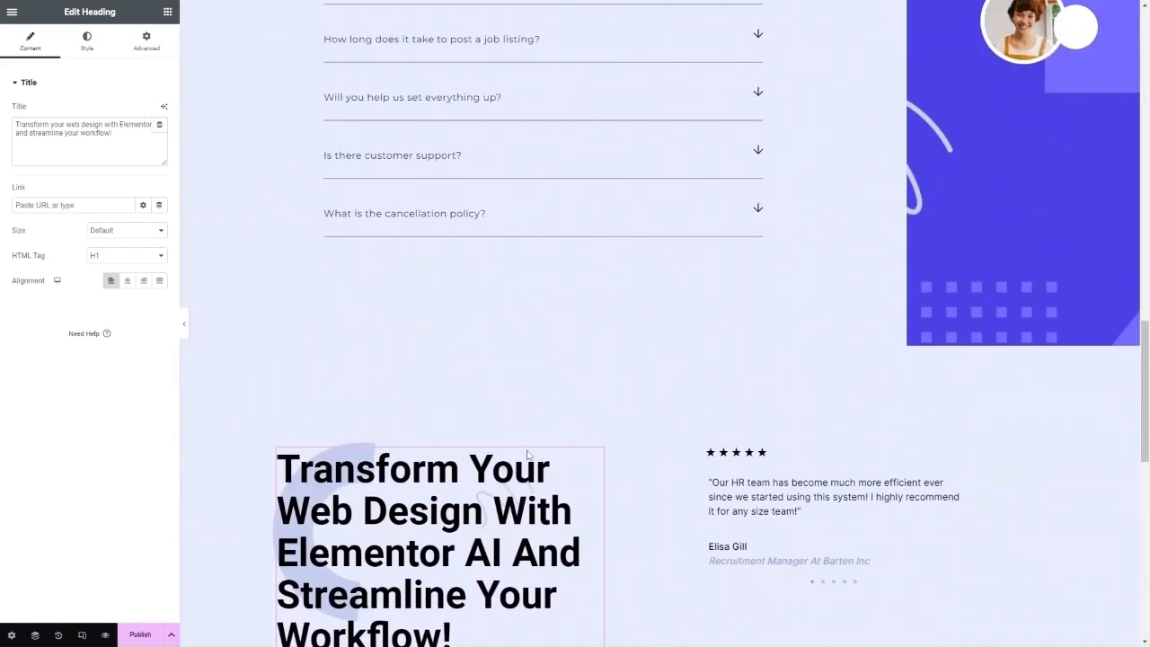
{"action": "scroll", "coordinate": [528, 456], "scroll_direction": "up", "scroll_amount": 10}
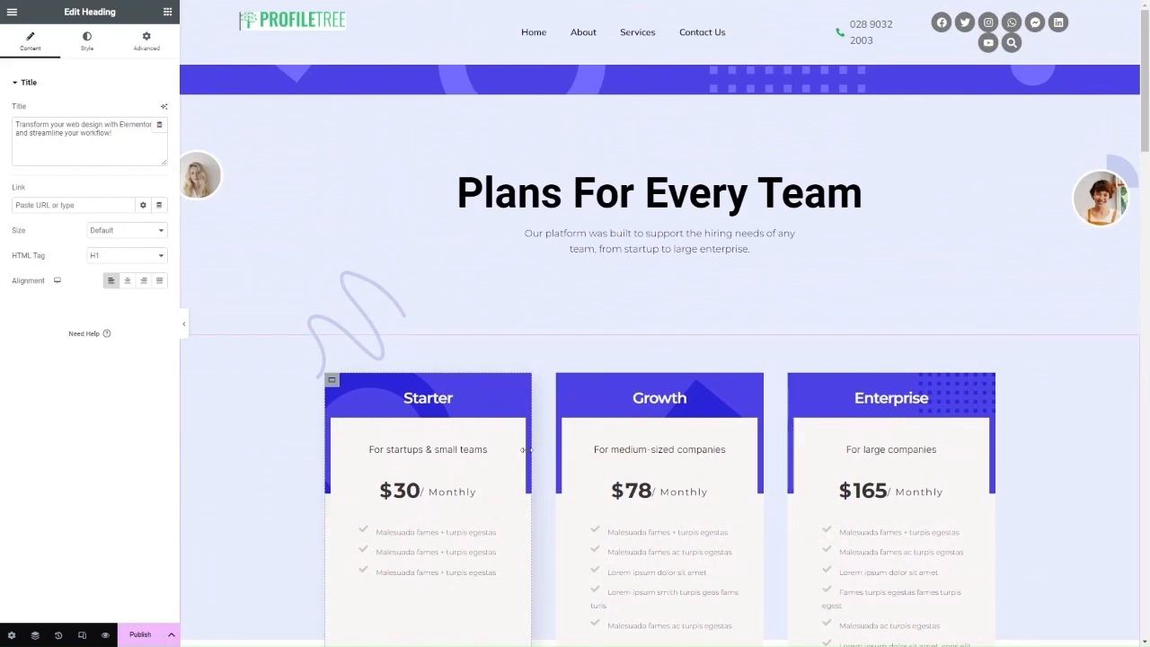
{"action": "scroll", "coordinate": [526, 450], "scroll_direction": "down", "scroll_amount": 10}
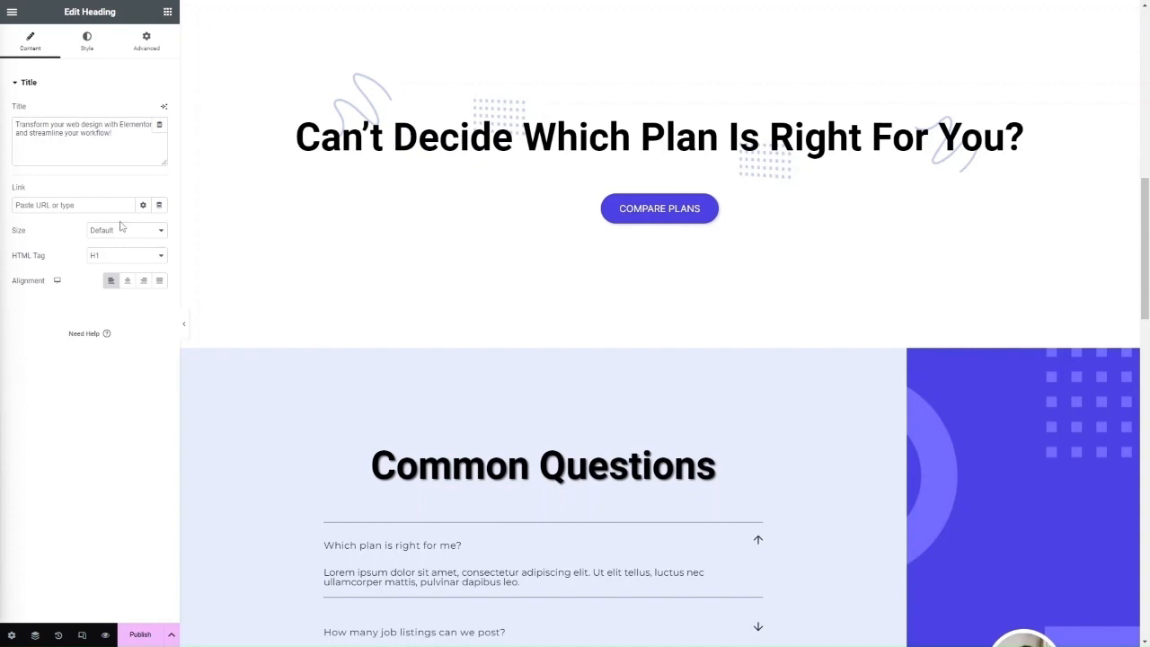
{"action": "left_click", "coordinate": [643, 340]}
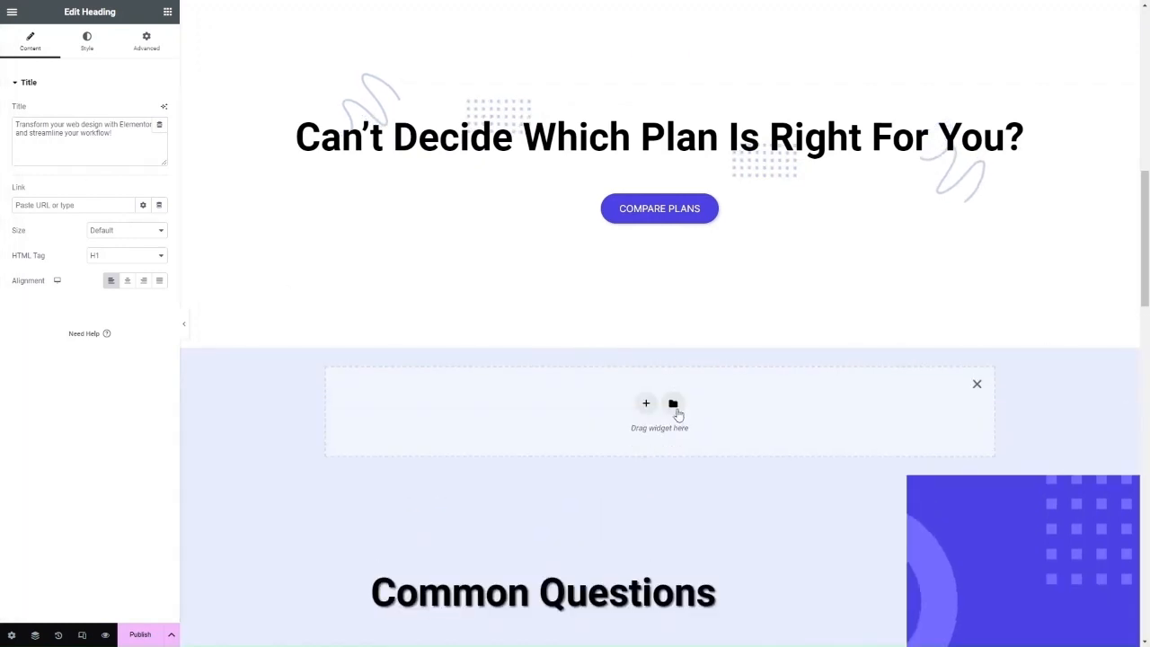
{"action": "left_click", "coordinate": [673, 405]}
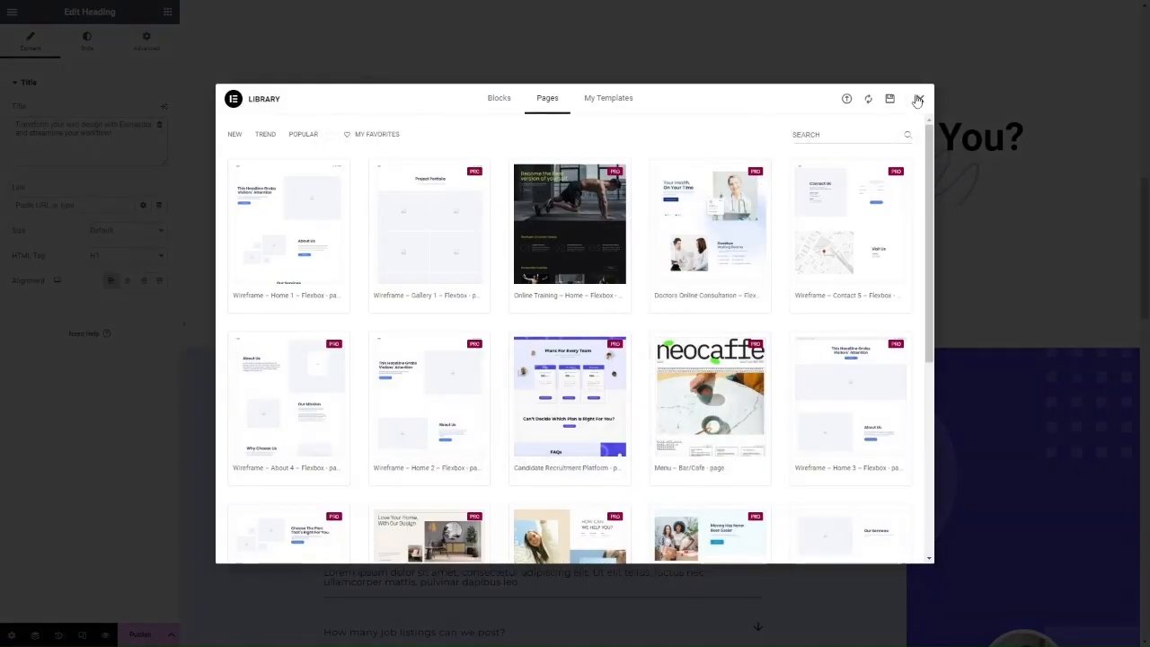
{"action": "left_click", "coordinate": [917, 100]}
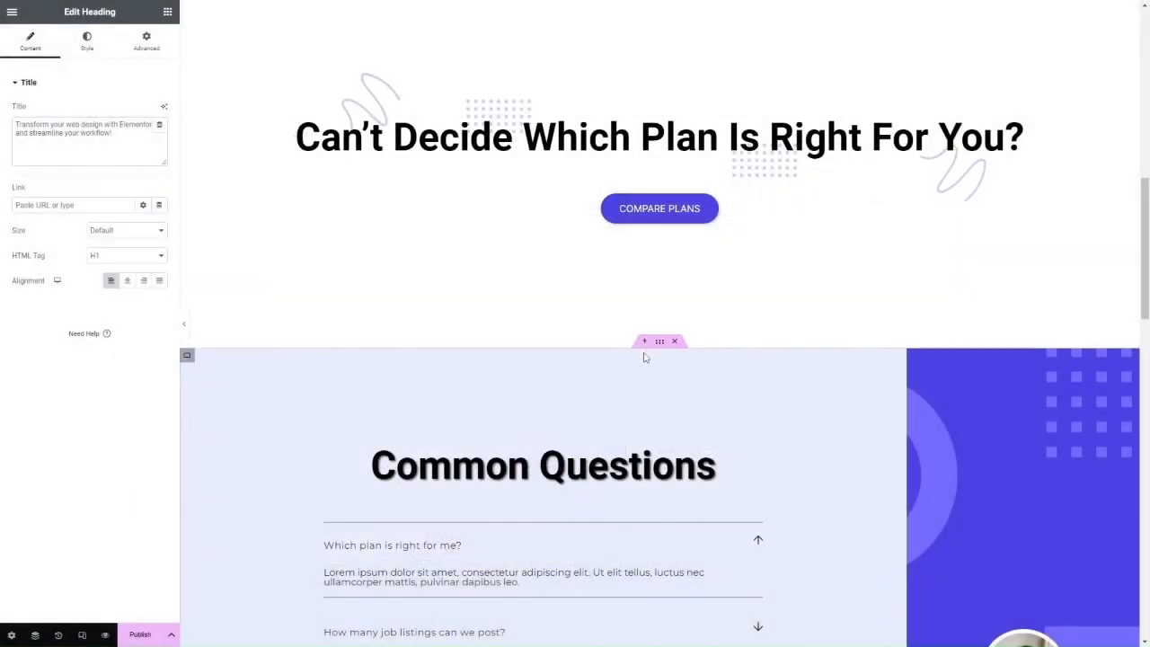
Insert a grid container with 2 columns and 1 row above the "Common Questions" section
{"action": "left_click", "coordinate": [644, 342]}
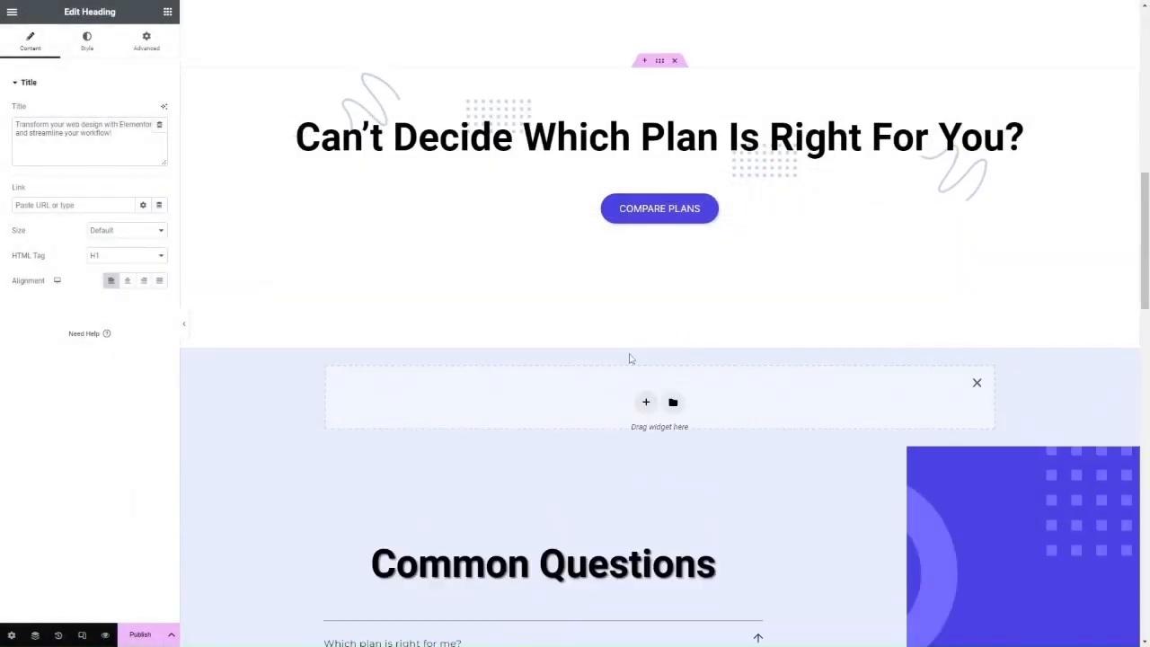
{"action": "left_click", "coordinate": [641, 403]}
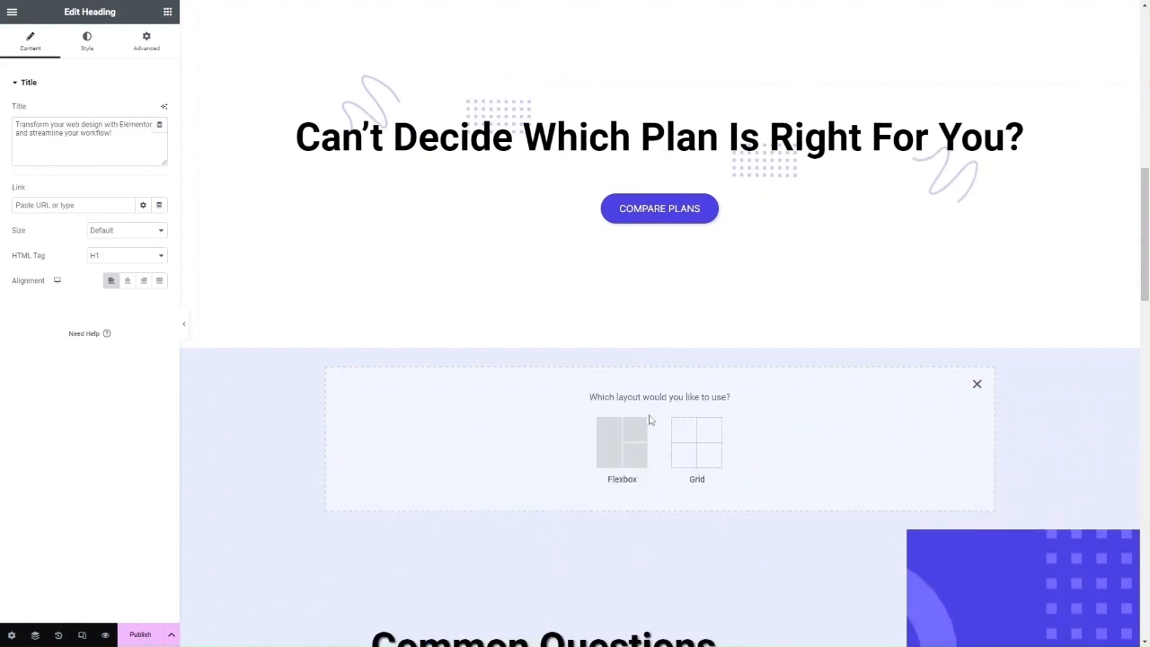
{"action": "left_click", "coordinate": [693, 444]}
{"action": "left_click", "coordinate": [517, 460]}
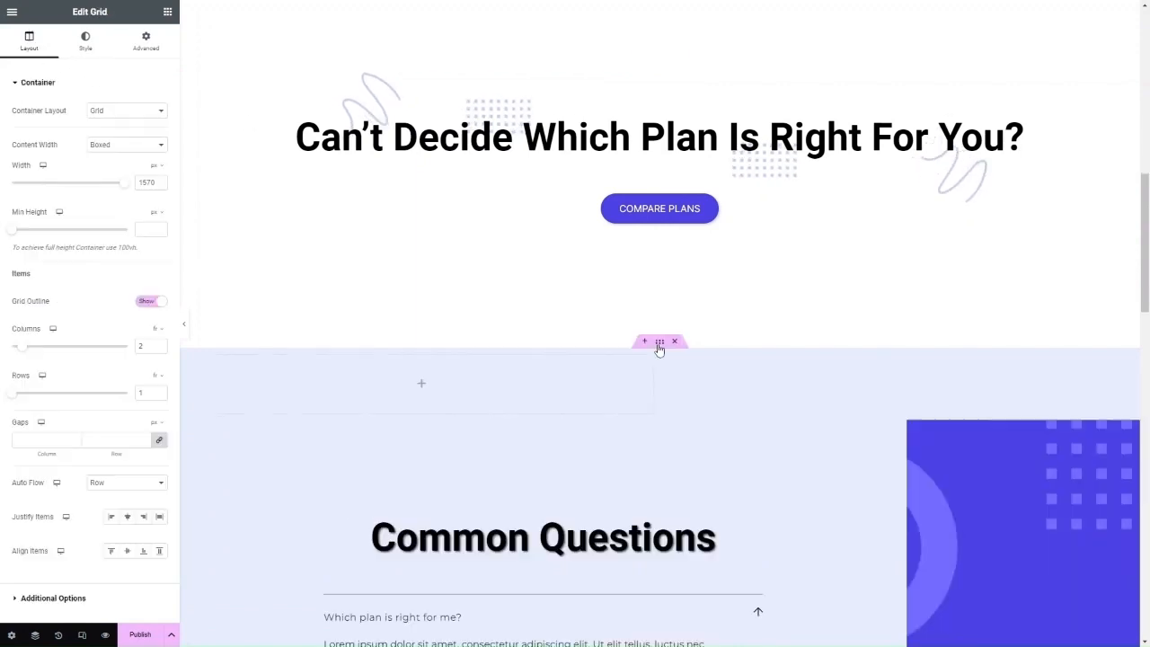
Place an Image widget in the grid's first cell and set it to the black car photo from the media library
{"action": "left_click", "coordinate": [11, 10]}
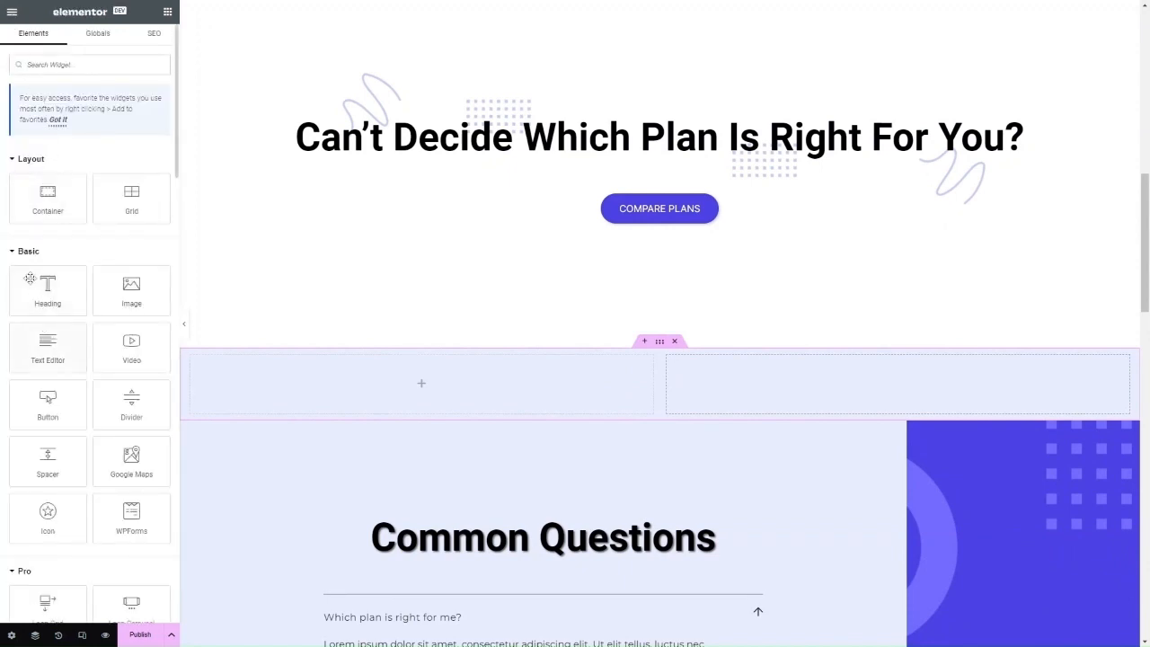
{"action": "left_click_drag", "start_coordinate": [131, 290], "coordinate": [476, 391]}
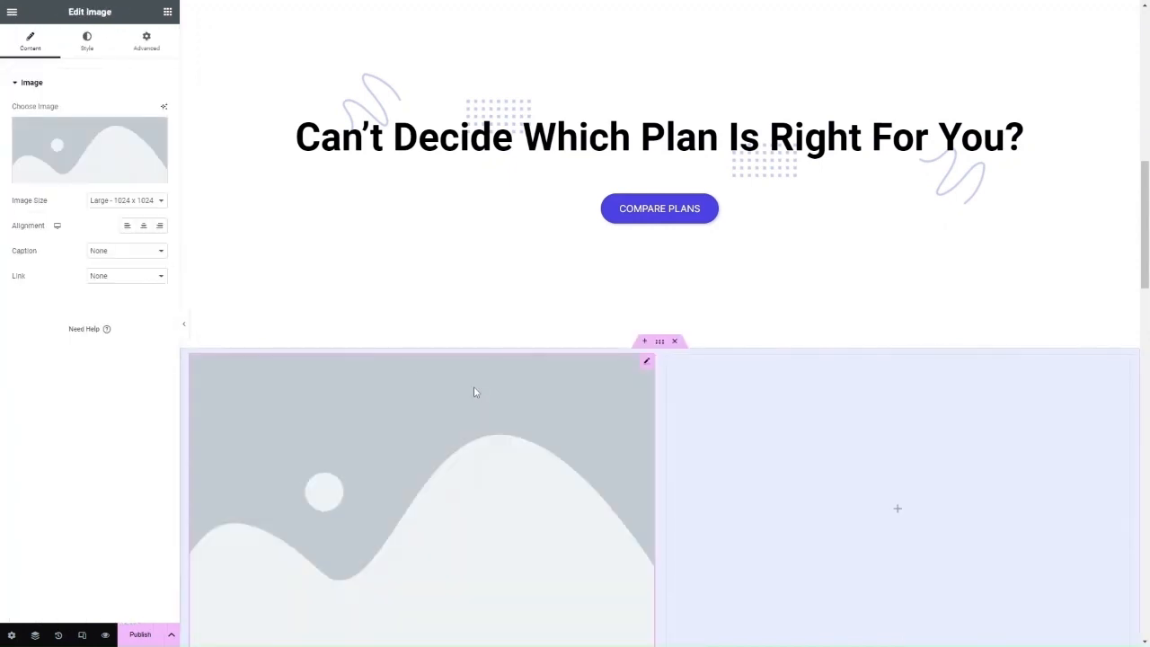
{"action": "left_click", "coordinate": [122, 158]}
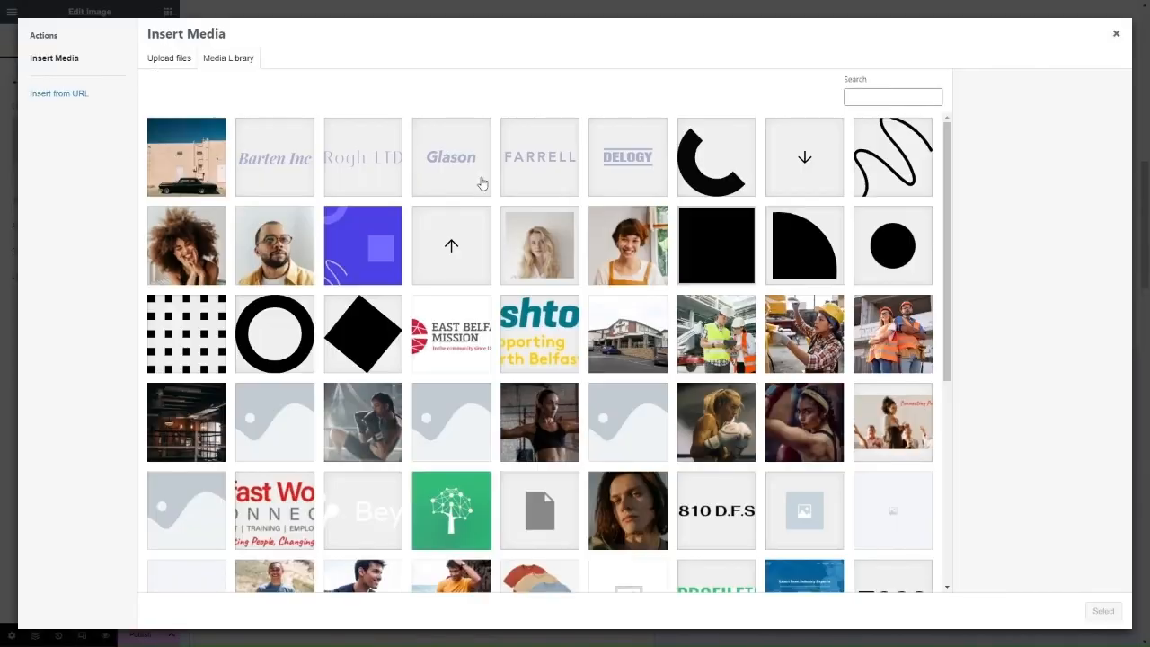
{"action": "left_click", "coordinate": [199, 163]}
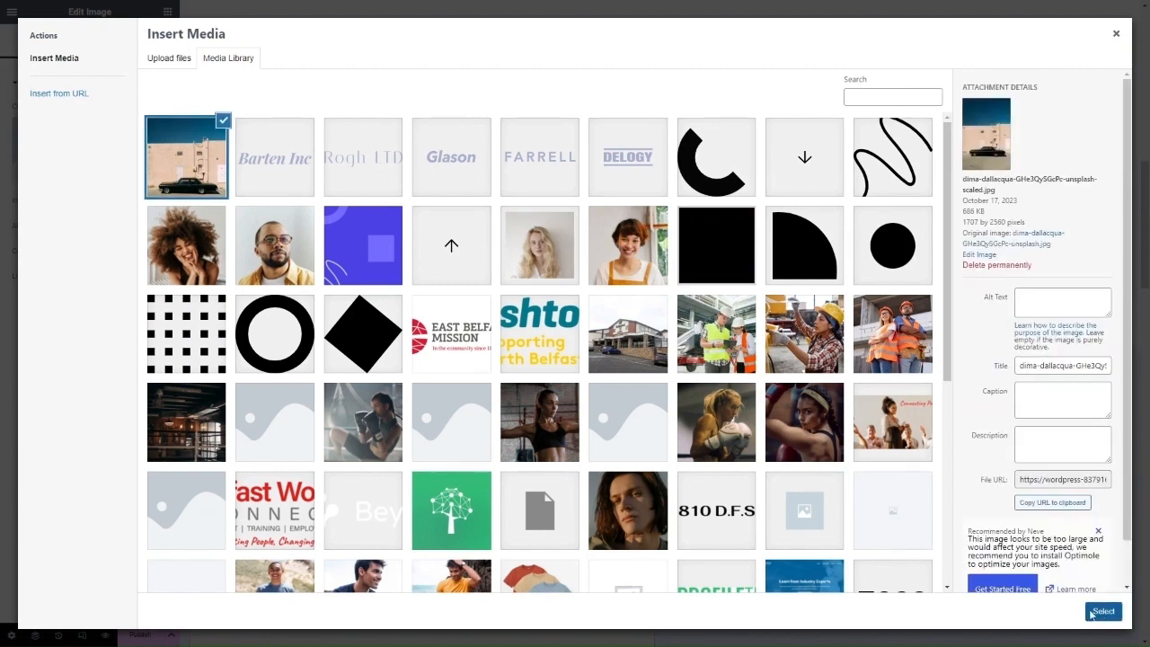
{"action": "left_click", "coordinate": [1104, 614]}
Remove the car photo's background with AI and use the transparent result in the Image widget
{"action": "scroll", "coordinate": [347, 357], "scroll_direction": "down", "scroll_amount": 5}
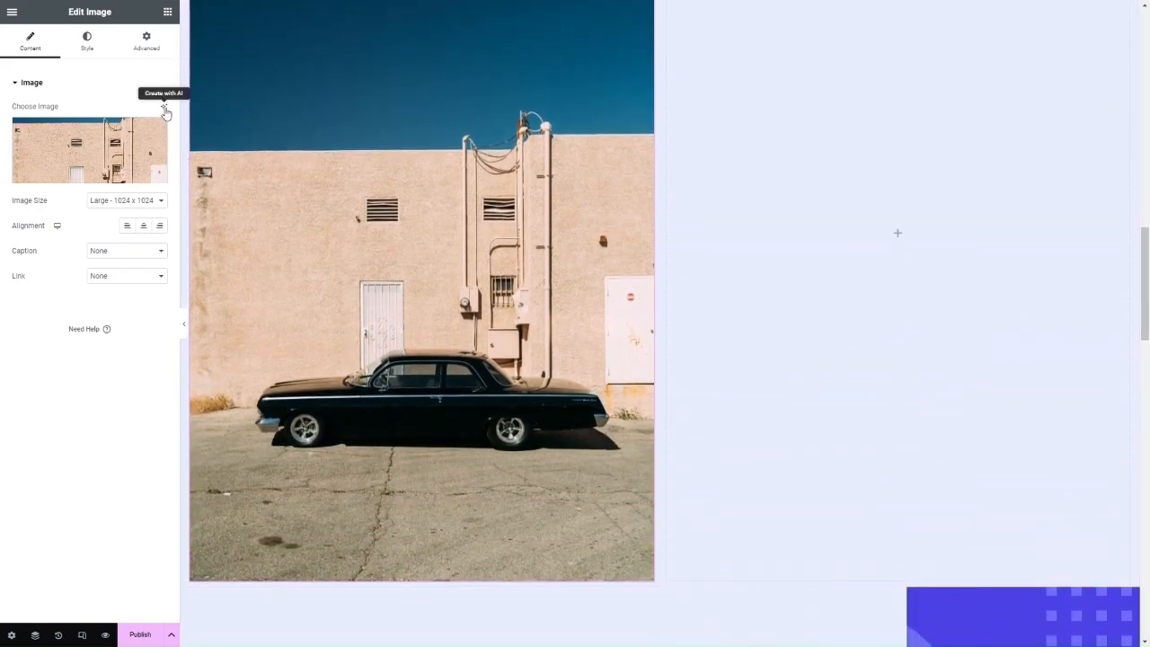
{"action": "left_click", "coordinate": [163, 107]}
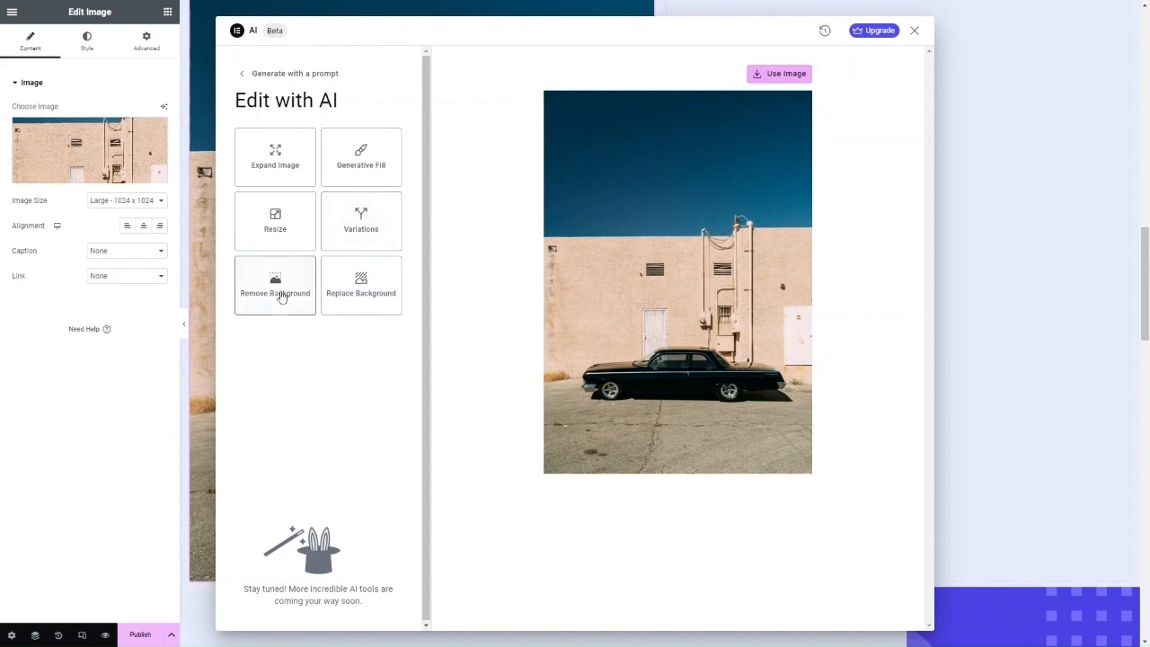
{"action": "left_click", "coordinate": [279, 294]}
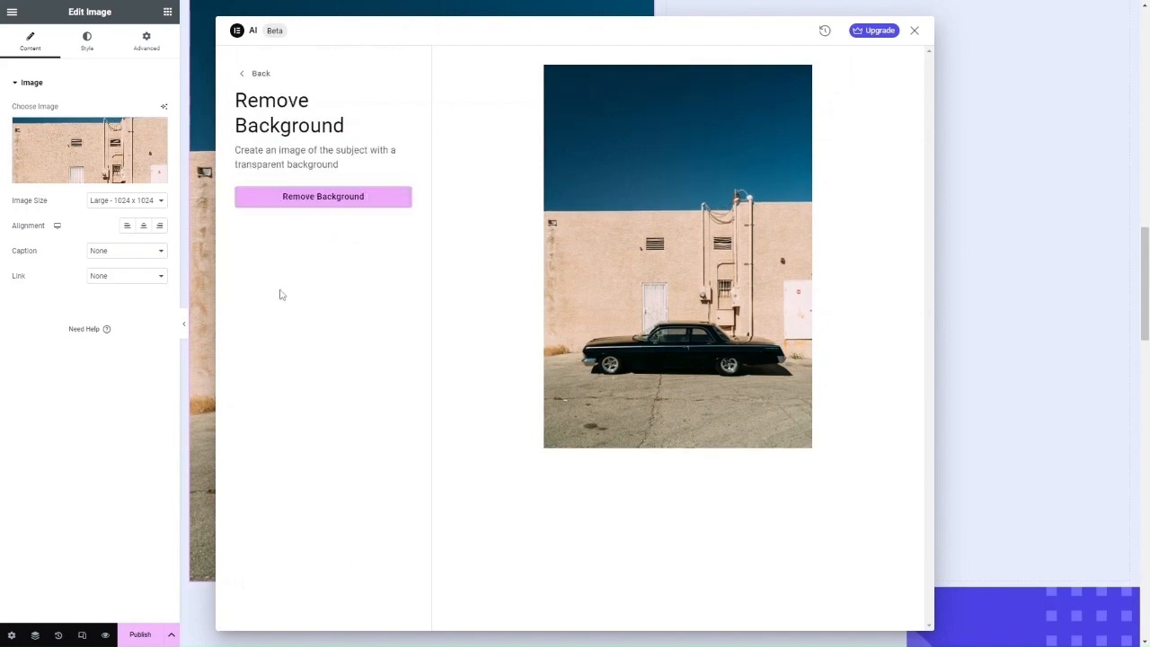
{"action": "left_click", "coordinate": [308, 197]}
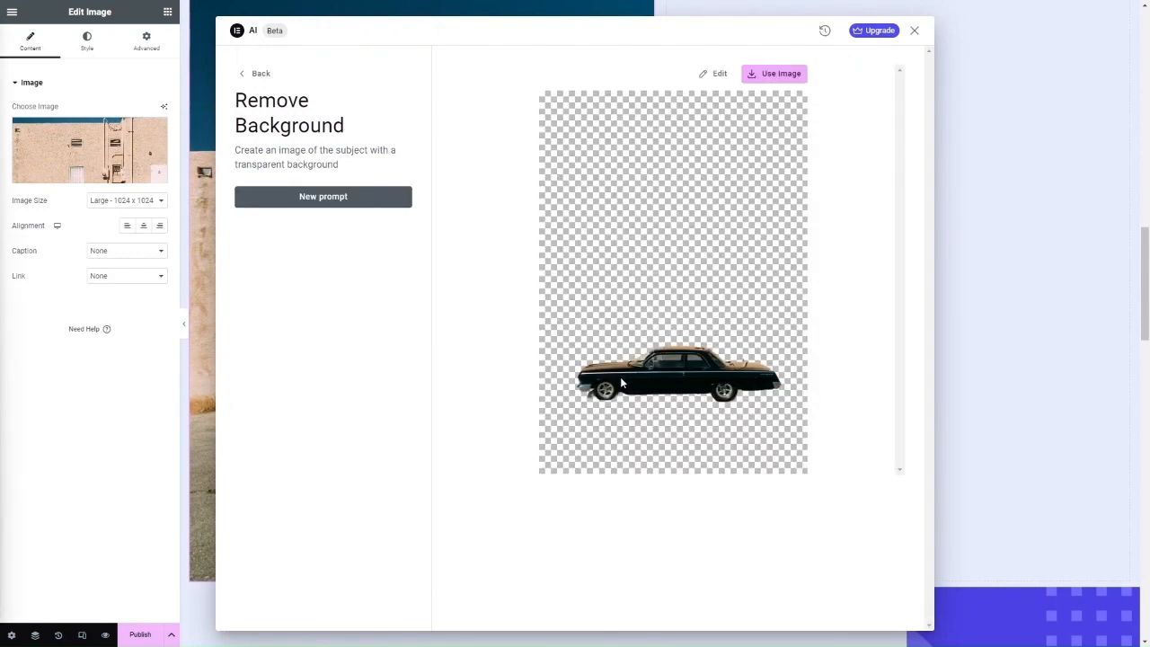
{"action": "left_click", "coordinate": [765, 76]}
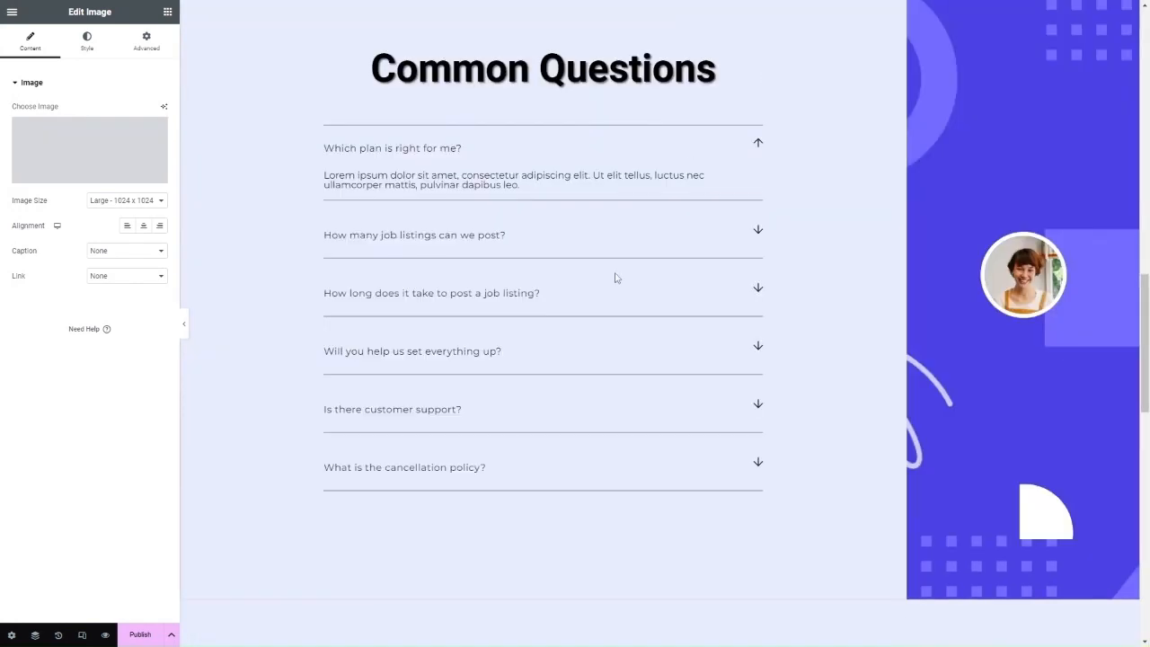
{"action": "scroll", "coordinate": [617, 278], "scroll_direction": "up", "scroll_amount": 4}
{"action": "scroll", "coordinate": [616, 277], "scroll_direction": "down", "scroll_amount": 3}
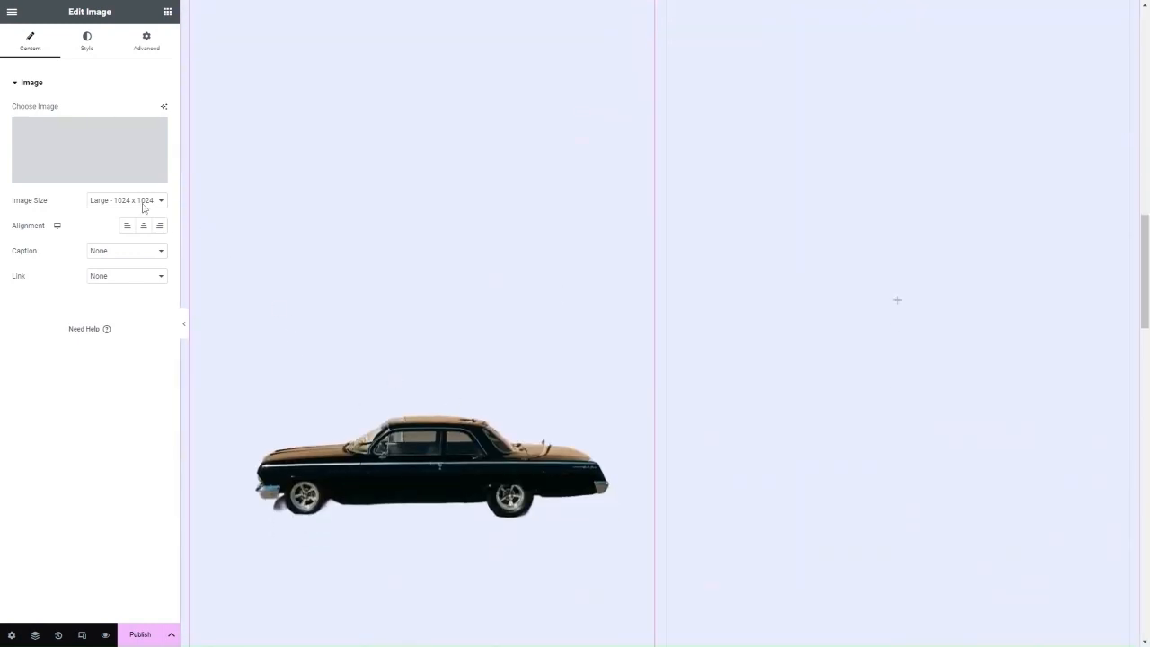
Open the AI image editor for the car image and view its Resize options
{"action": "left_click", "coordinate": [852, 162]}
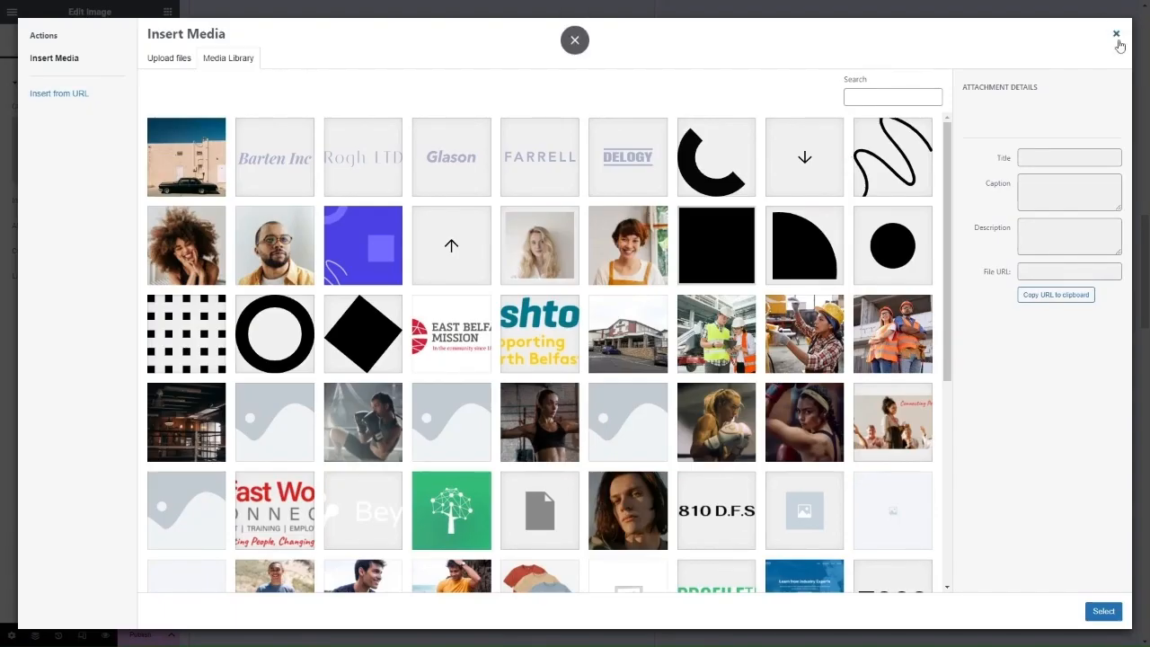
{"action": "left_click", "coordinate": [1115, 36]}
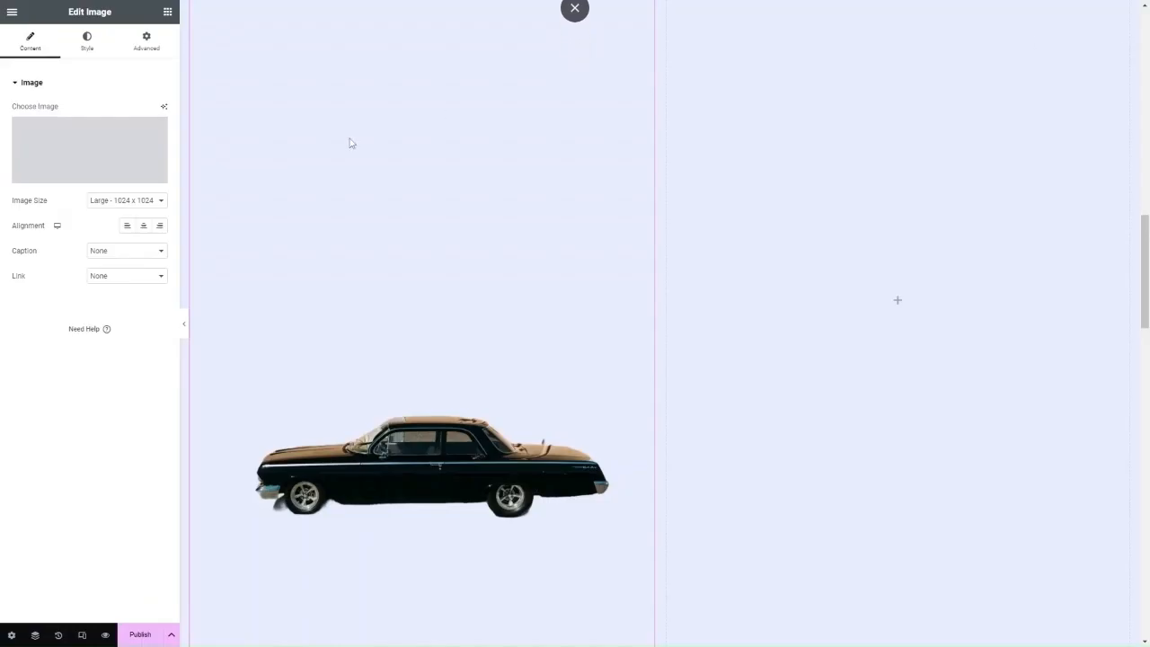
{"action": "left_click", "coordinate": [164, 108]}
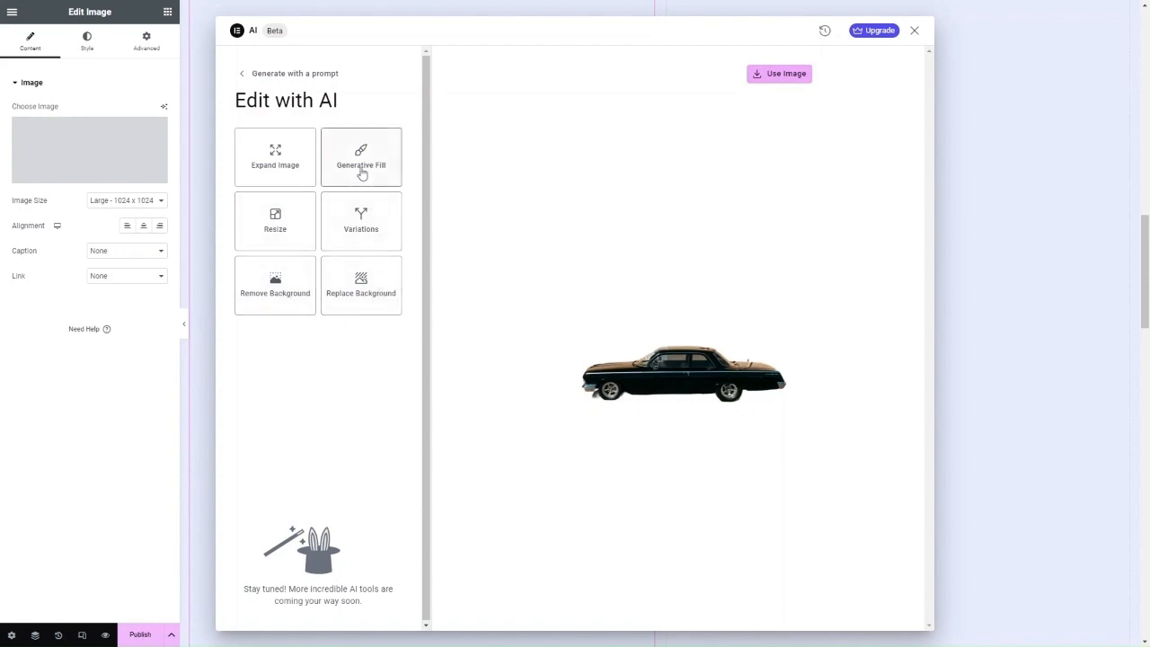
{"action": "left_click", "coordinate": [287, 224]}
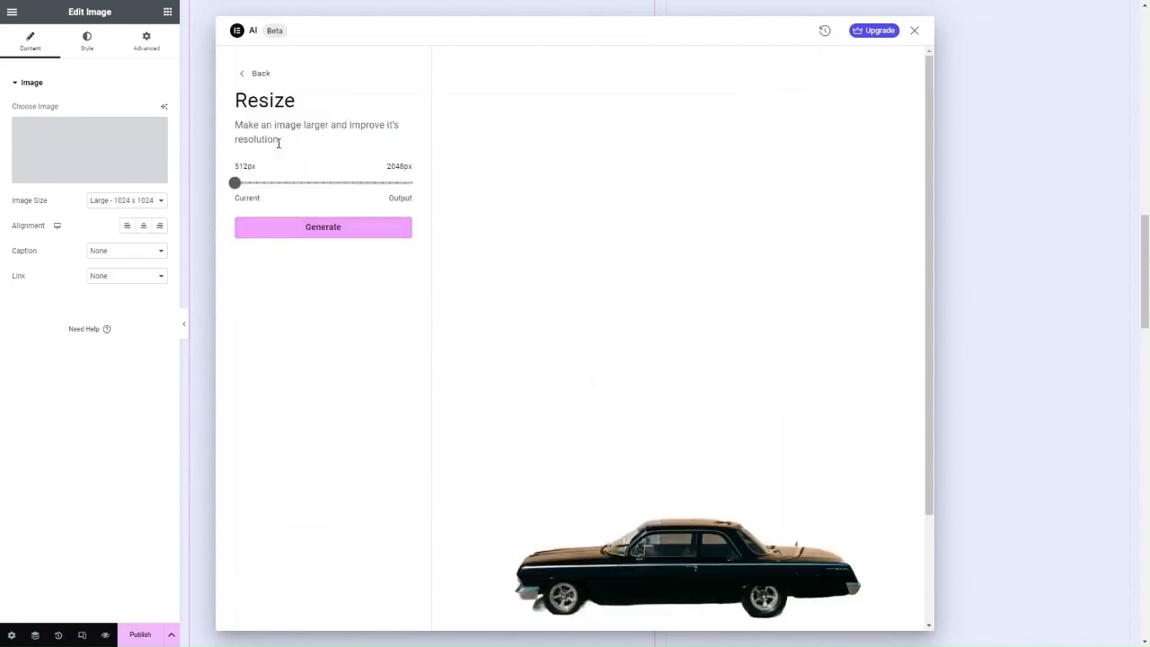
{"action": "left_click_drag", "start_coordinate": [295, 194], "coordinate": [241, 183]}
{"action": "left_click", "coordinate": [242, 79]}
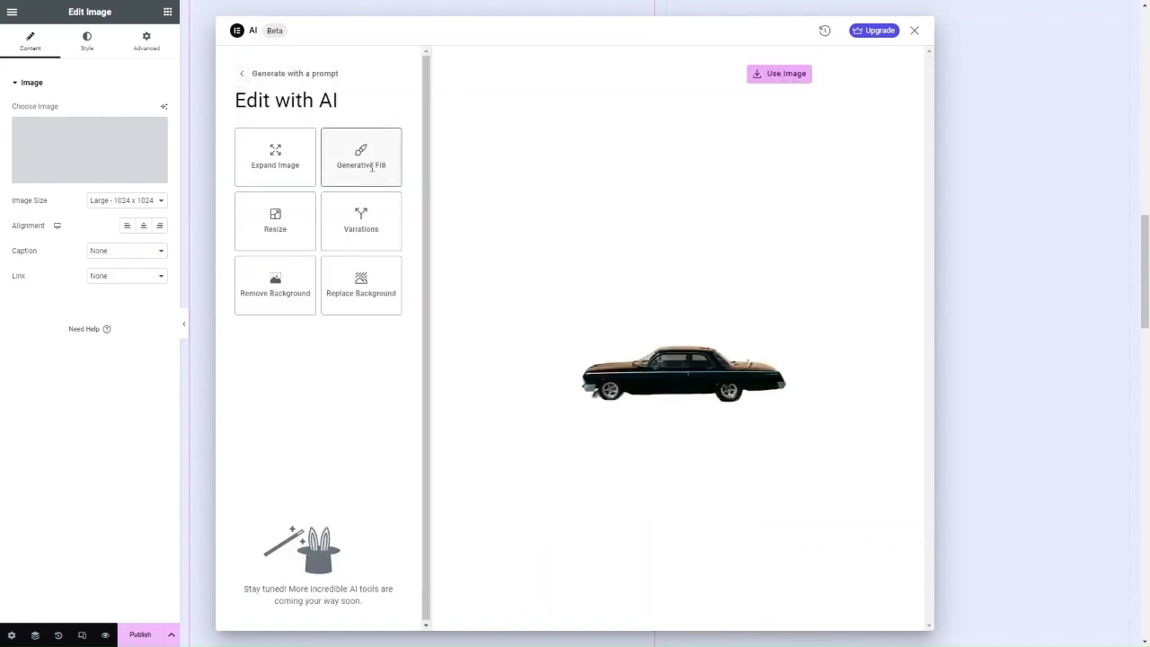
Try to fill a marked area above the car using Generative Fill with the prompt "Blue sky with clouds"
{"action": "left_click", "coordinate": [365, 172]}
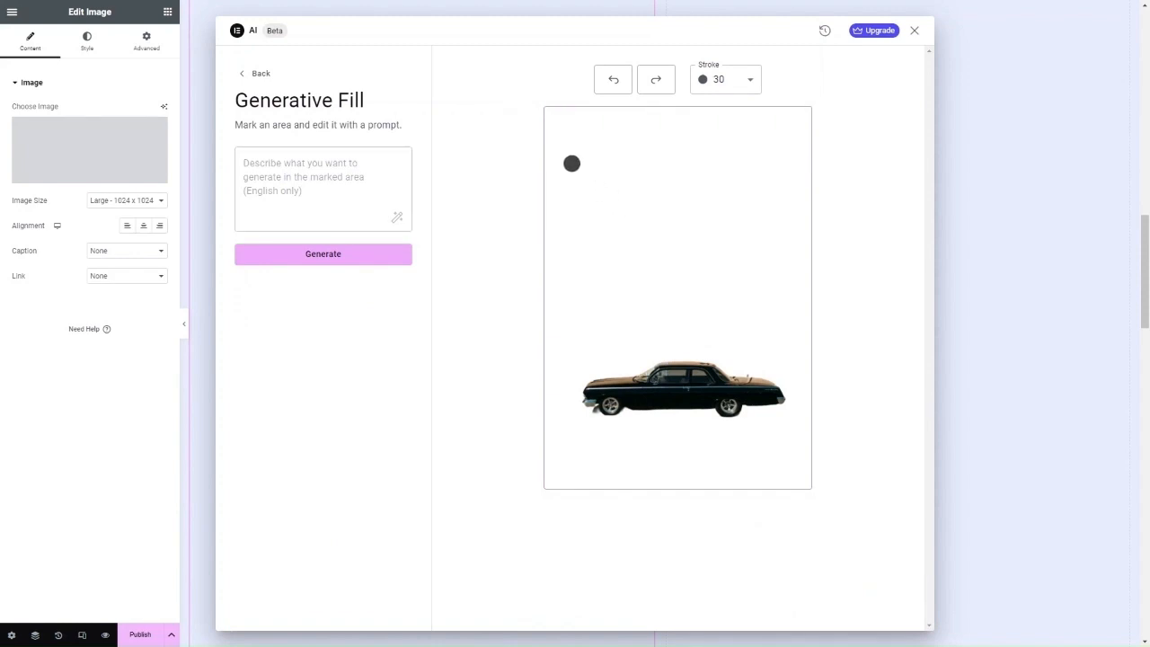
{"action": "mouse_move", "coordinate": [571, 163]}
{"action": "left_mouse_down"}
{"action": "mouse_move", "coordinate": [767, 187]}
{"action": "mouse_move", "coordinate": [750, 332]}
{"action": "mouse_move", "coordinate": [662, 335]}
{"action": "mouse_move", "coordinate": [570, 302]}
{"action": "mouse_move", "coordinate": [559, 162]}
{"action": "left_mouse_up"}
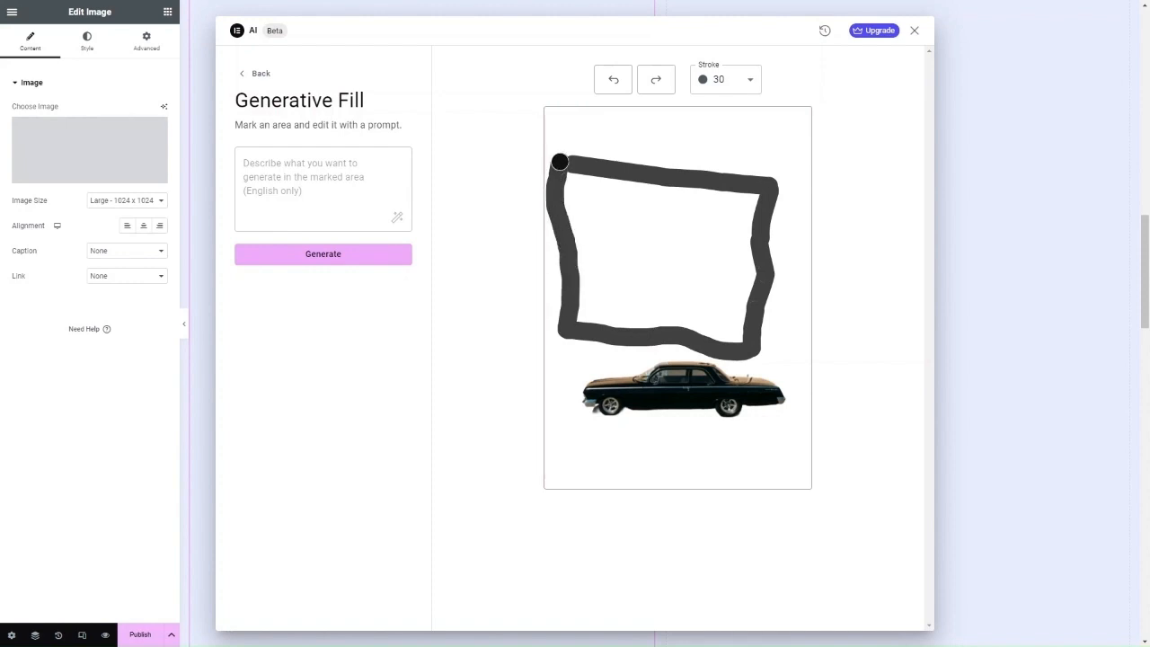
{"action": "left_click", "coordinate": [295, 179]}
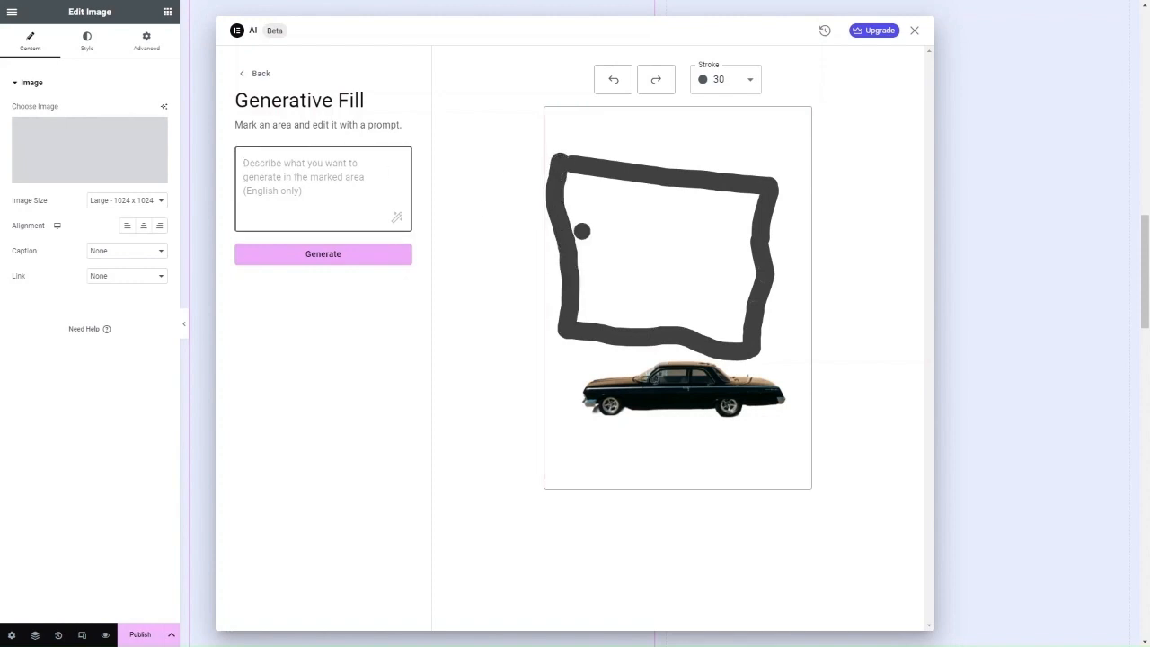
{"action": "type", "text": "Blye sky w"}
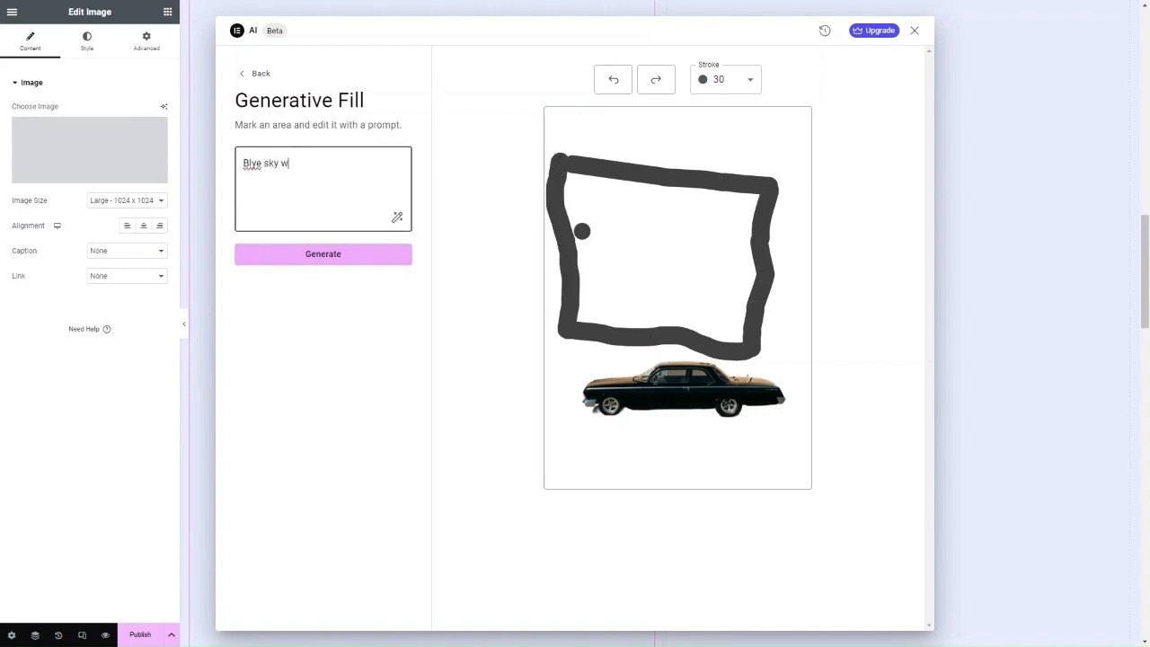
{"action": "type", "text": "ith t"}
{"action": "type", "text": "louds"}
{"action": "left_click", "coordinate": [256, 163]}
{"action": "key", "text": "BackSpace"}
{"action": "type", "text": "u"}
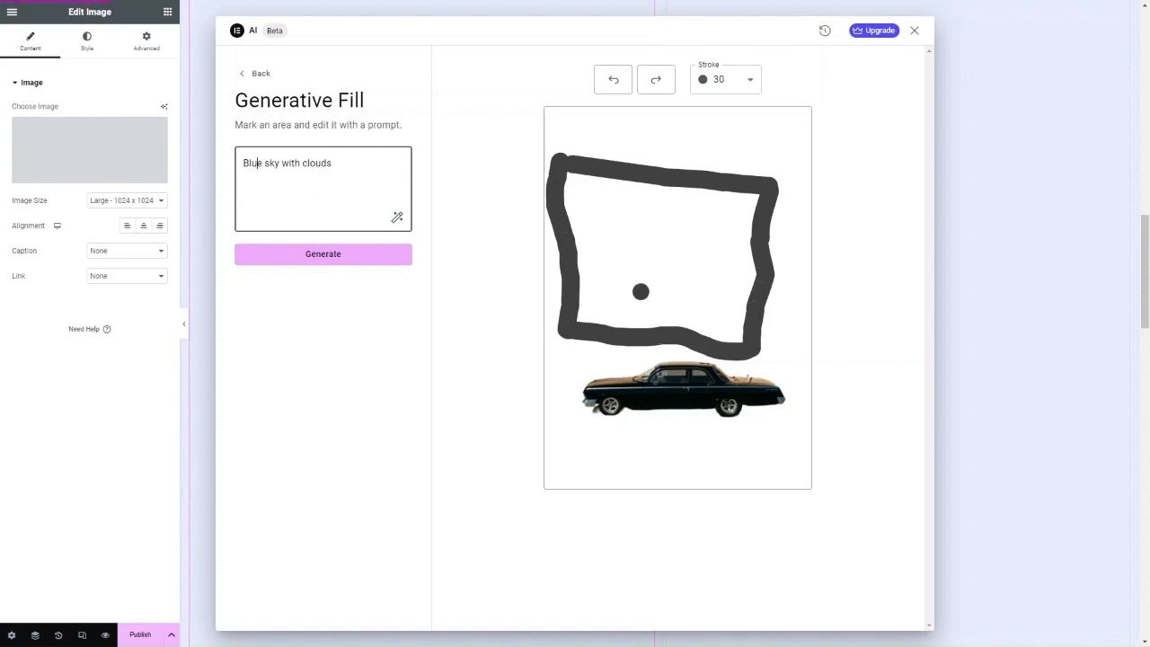
{"action": "left_click", "coordinate": [332, 259]}
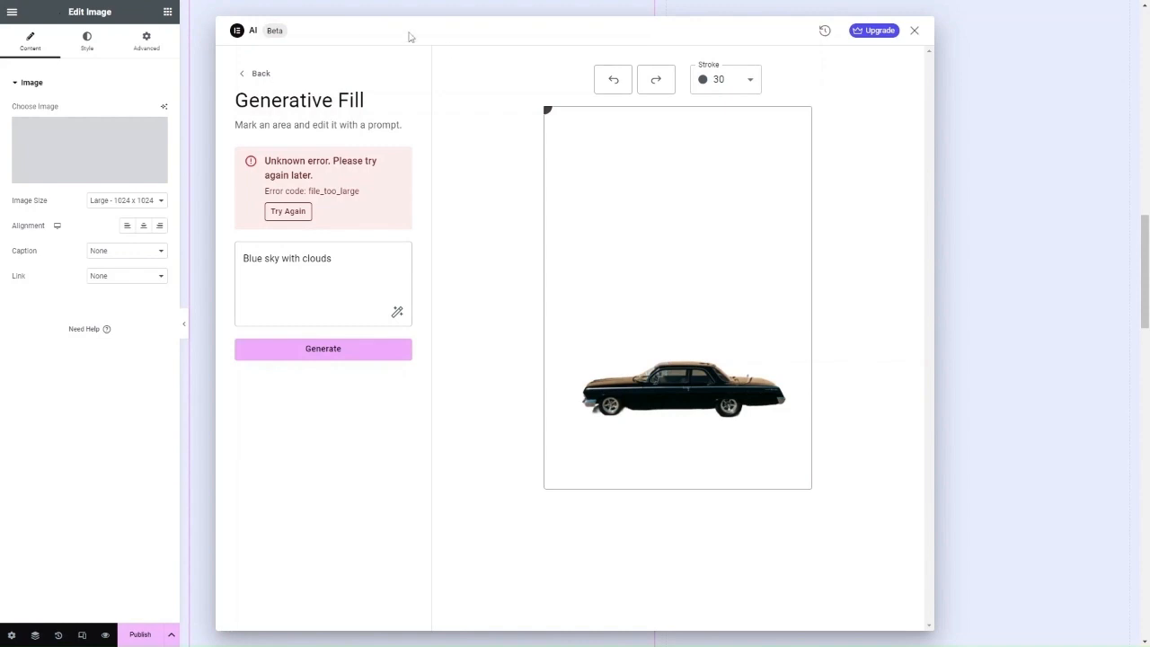
{"action": "left_click", "coordinate": [260, 75]}
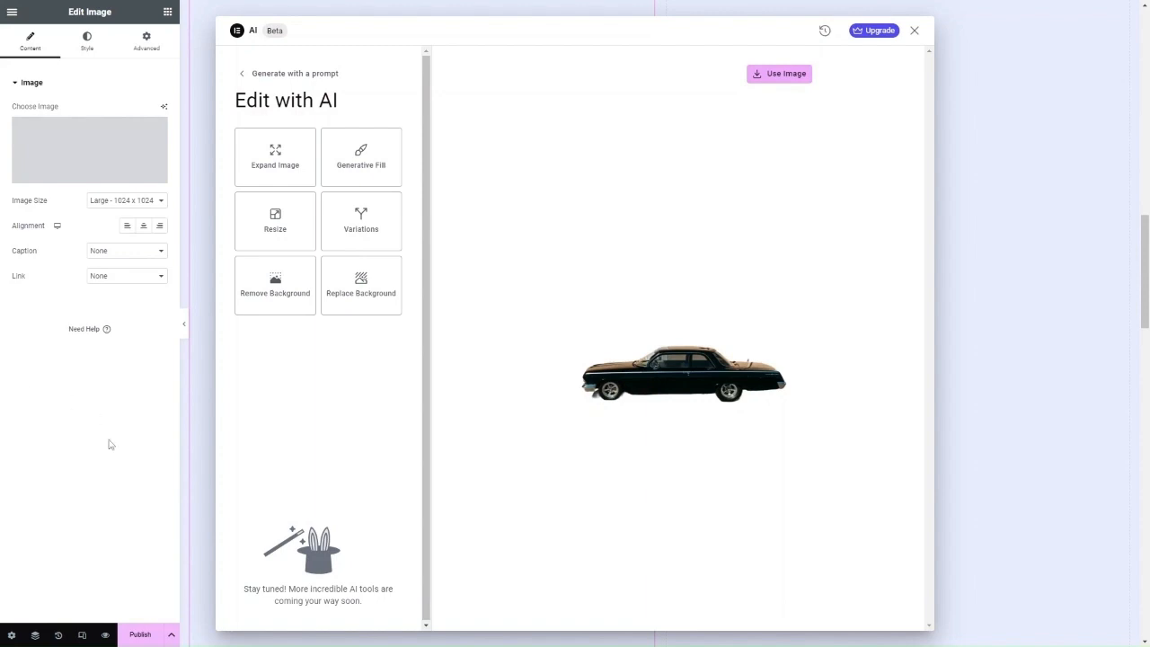
Switch to generating an image from a prompt and enter "A digital illustration of a futuristic city skyline."
{"action": "left_click", "coordinate": [247, 75]}
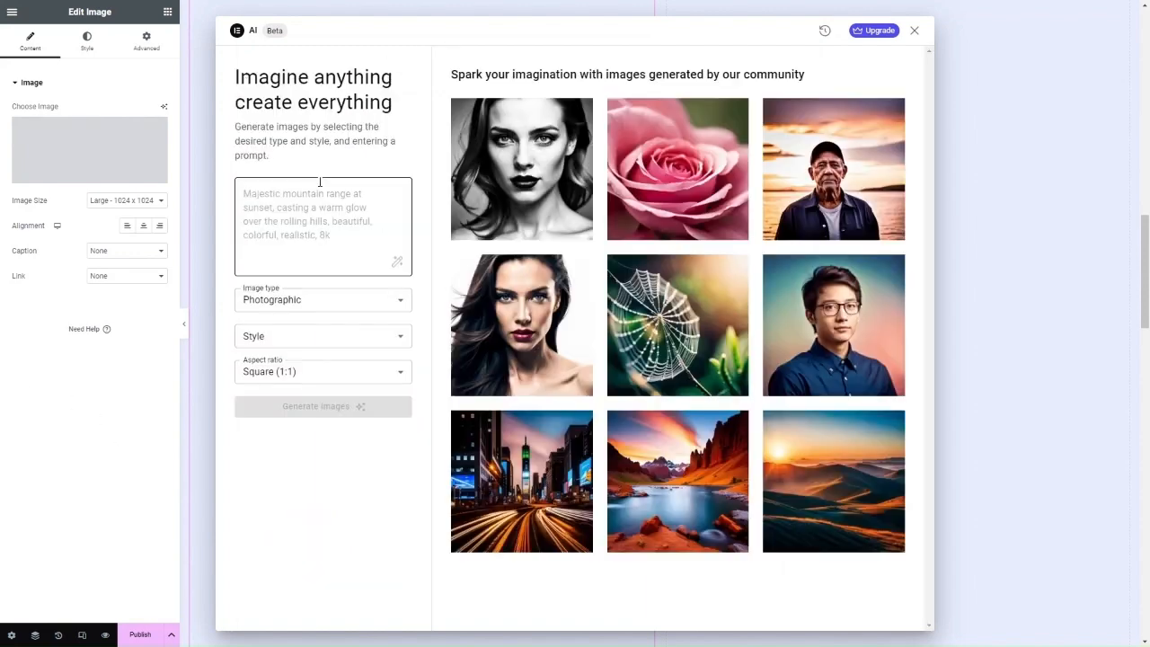
{"action": "left_click", "coordinate": [320, 182]}
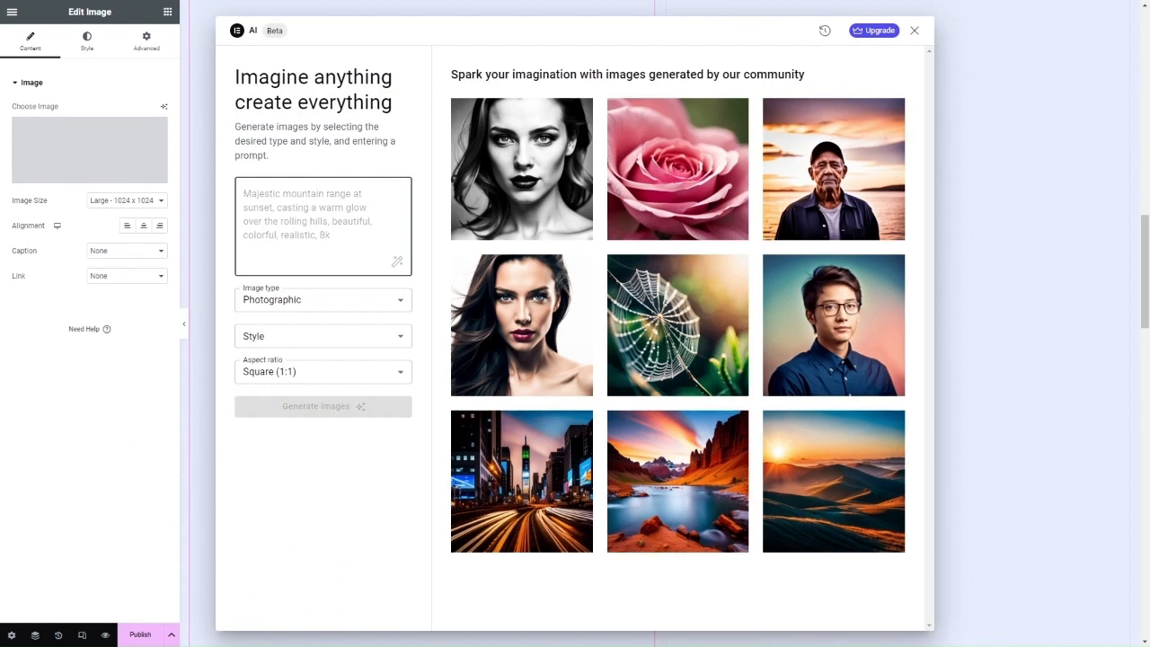
{"action": "key", "text": "alt+Tab"}
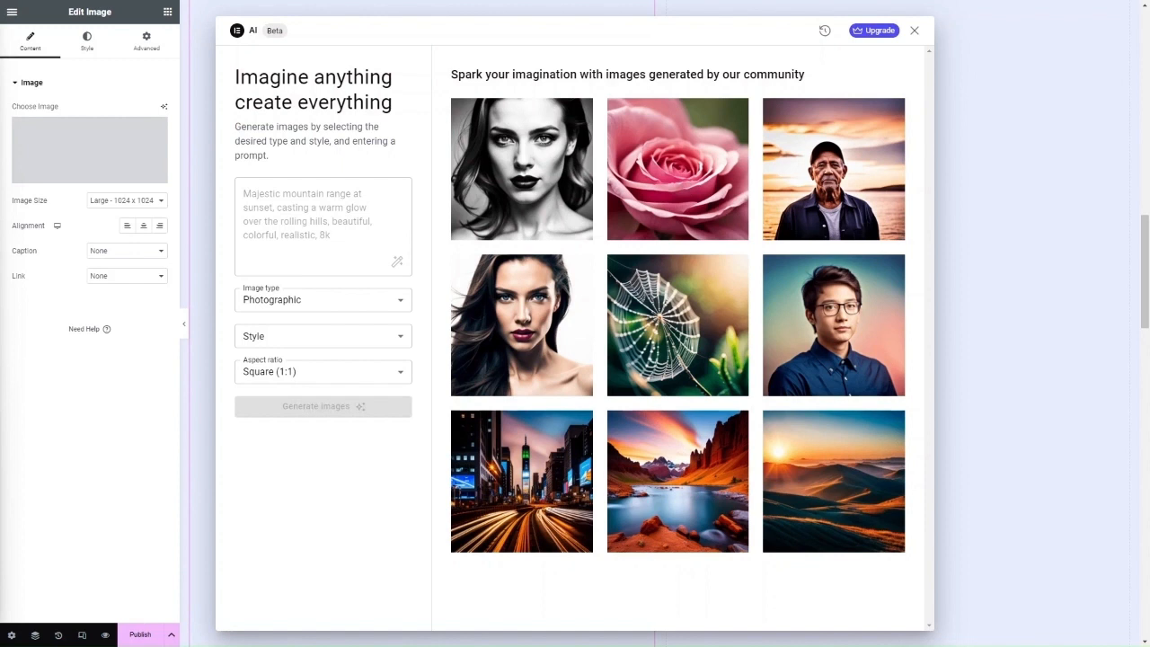
{"action": "left_click", "coordinate": [327, 223]}
{"action": "type", "text": "A digital illustration of a futuristic city skyline."}
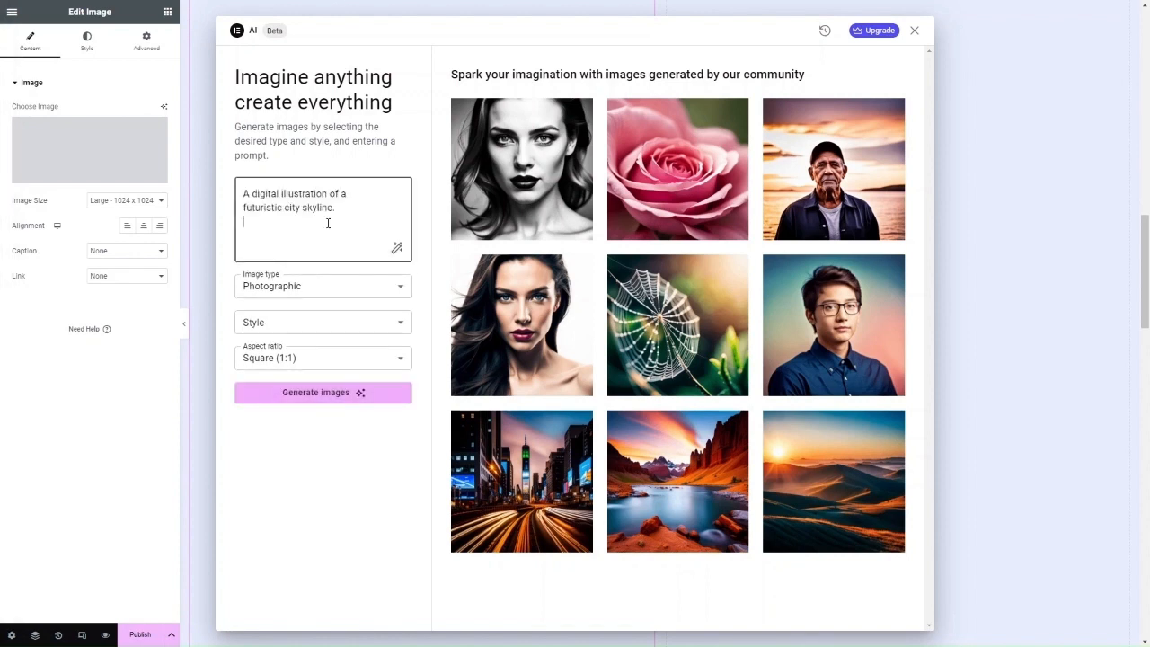
Set the image type for the skyline prompt to Digital Art
{"action": "left_click", "coordinate": [310, 301]}
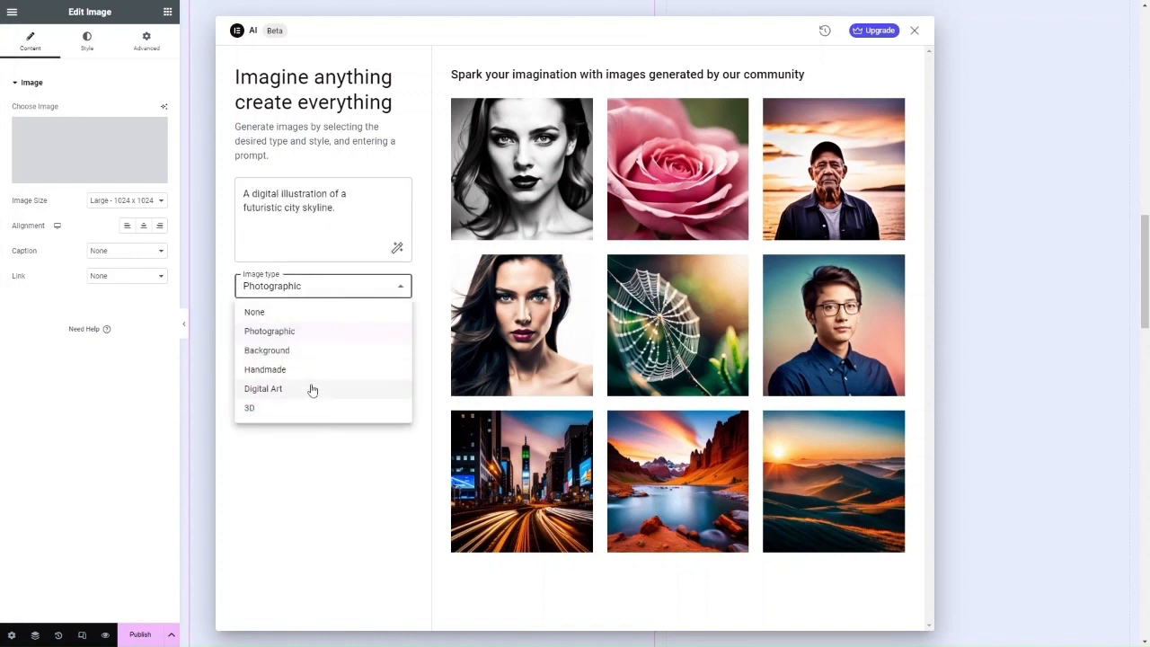
{"action": "left_click", "coordinate": [285, 388]}
{"action": "left_click", "coordinate": [305, 300]}
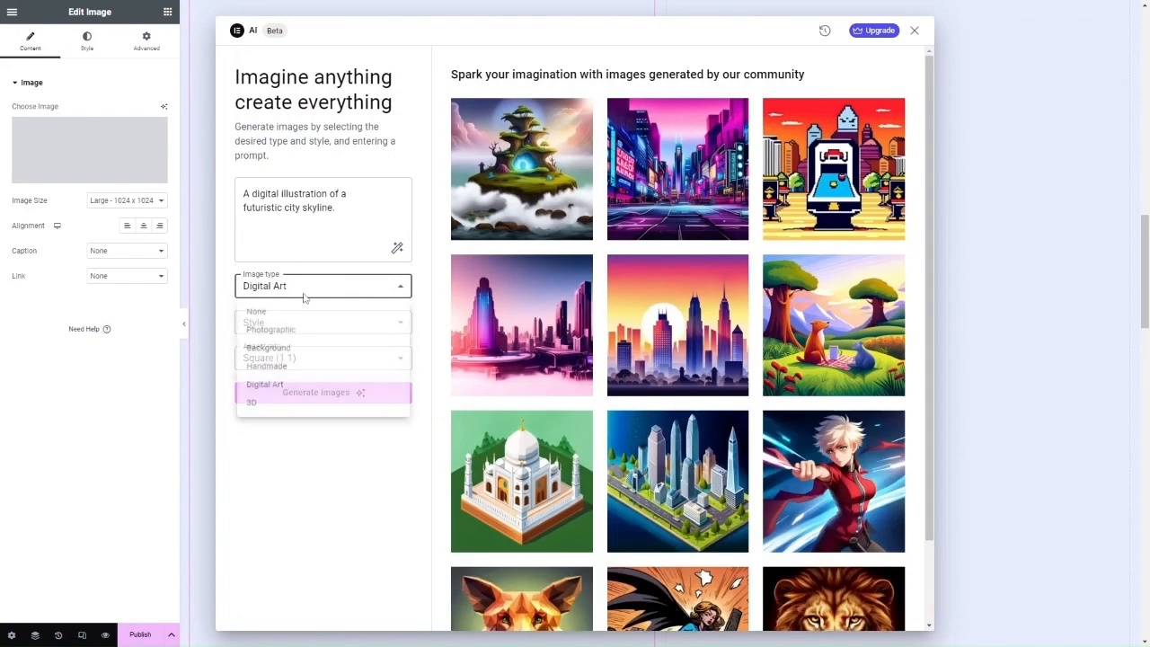
{"action": "left_click", "coordinate": [339, 503]}
Set the style to Vector, view the aspect ratio choices, and look over the community sample images
{"action": "left_click", "coordinate": [306, 327]}
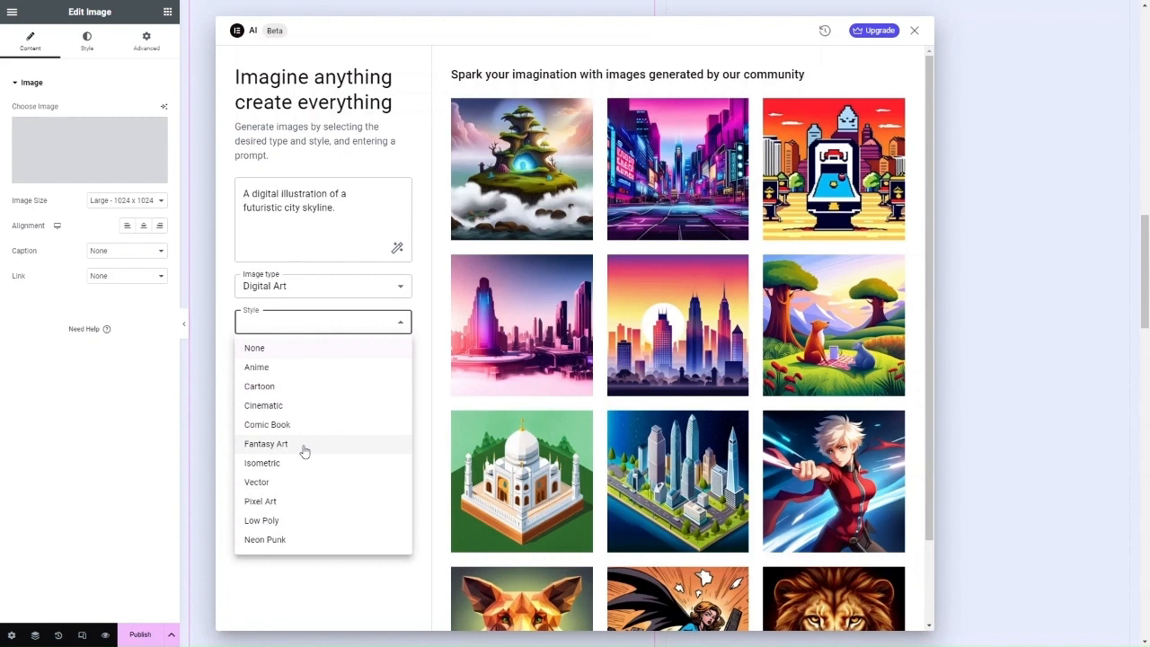
{"action": "left_click", "coordinate": [290, 482]}
{"action": "left_click", "coordinate": [304, 359]}
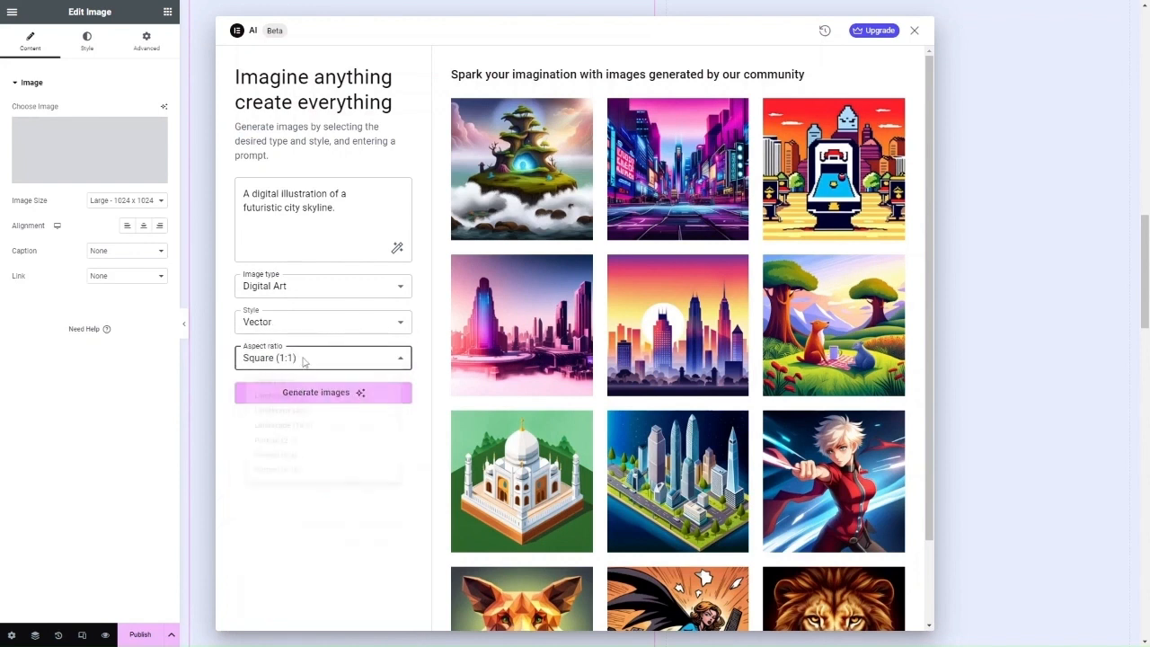
{"action": "left_click", "coordinate": [304, 359]}
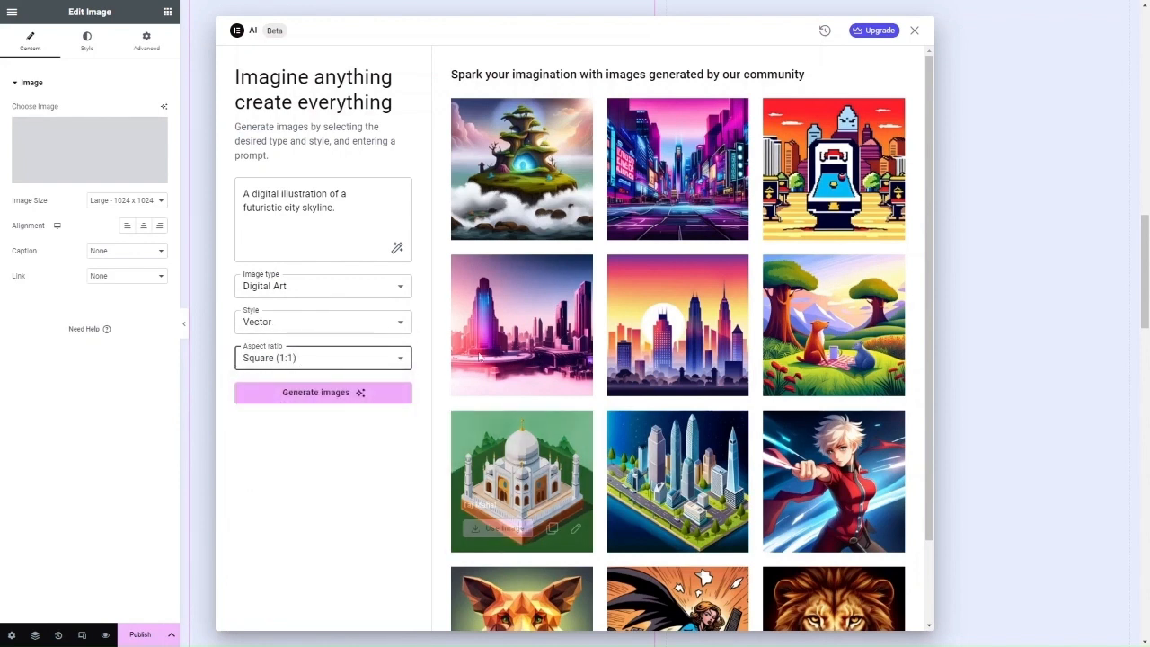
{"action": "mouse_move", "coordinate": [524, 259]}
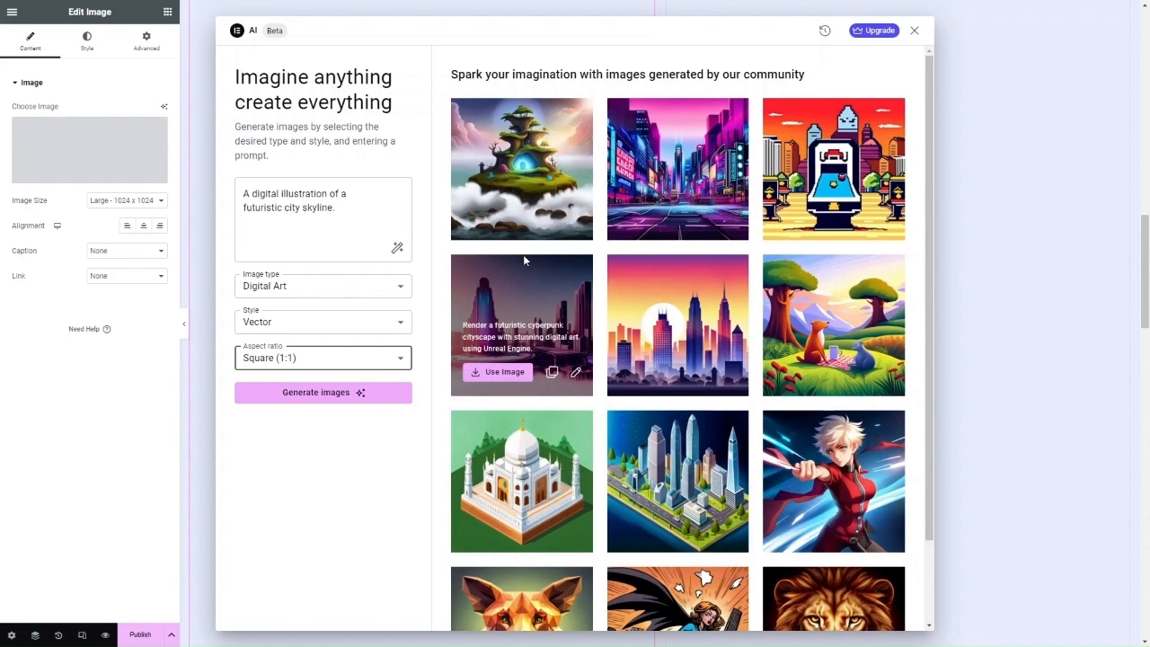
{"action": "mouse_move", "coordinate": [646, 479]}
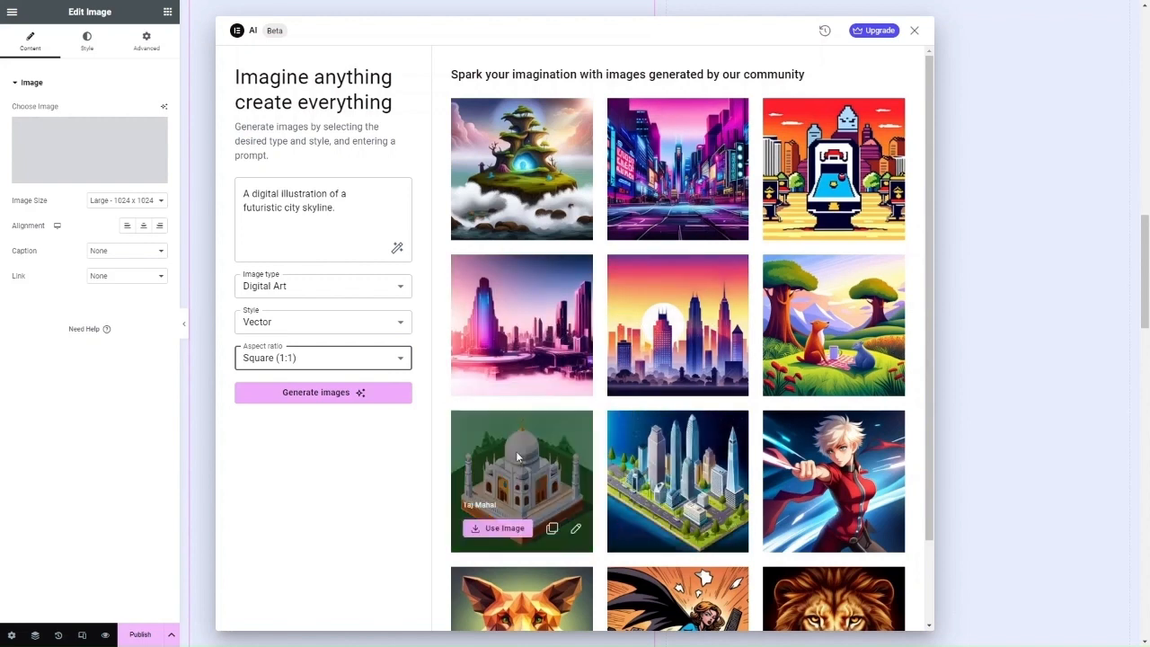
Generate the skyline images with the style set to None and use the first result in the Image widget
{"action": "left_click", "coordinate": [302, 325]}
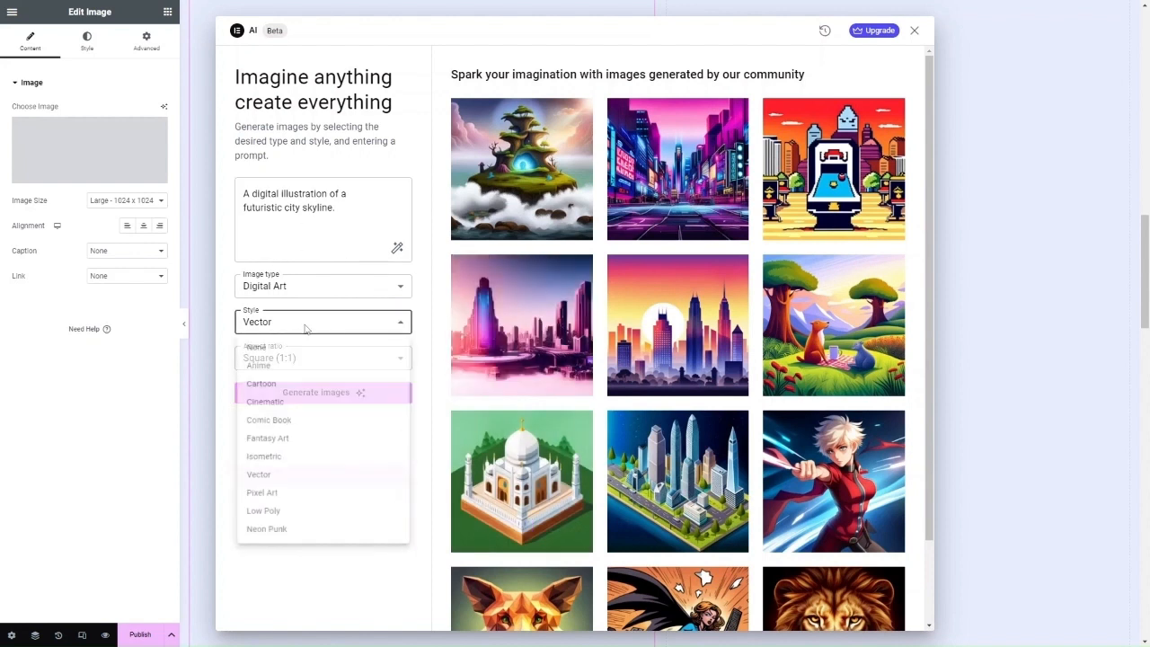
{"action": "left_click", "coordinate": [300, 347]}
{"action": "left_click", "coordinate": [304, 399]}
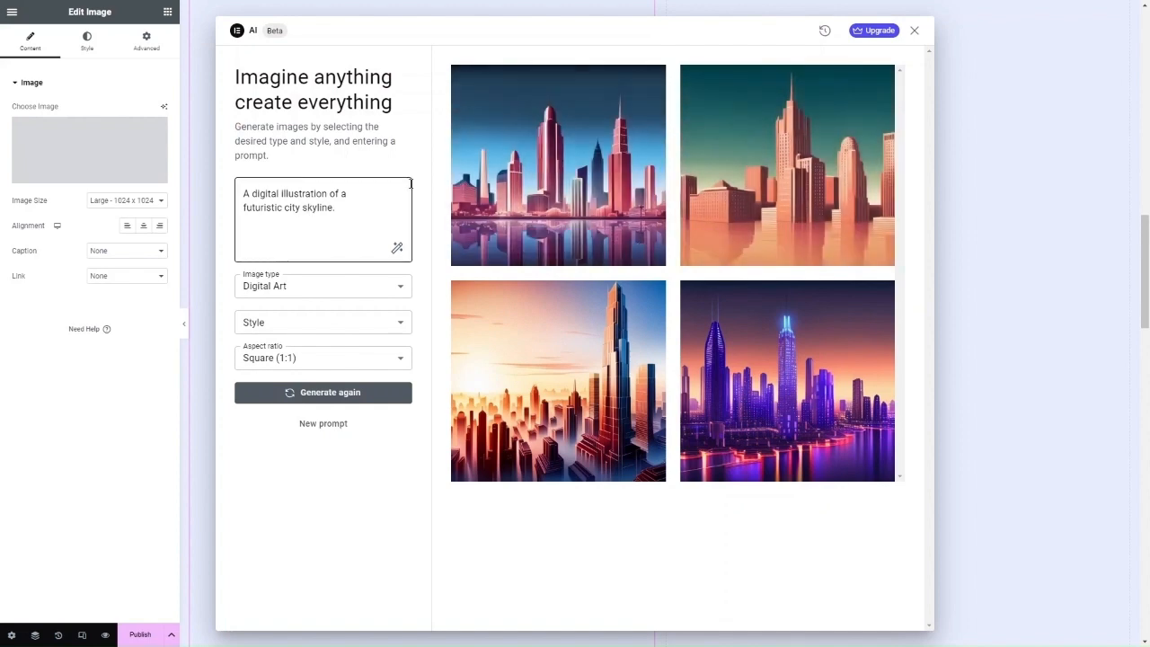
{"action": "left_click", "coordinate": [572, 241]}
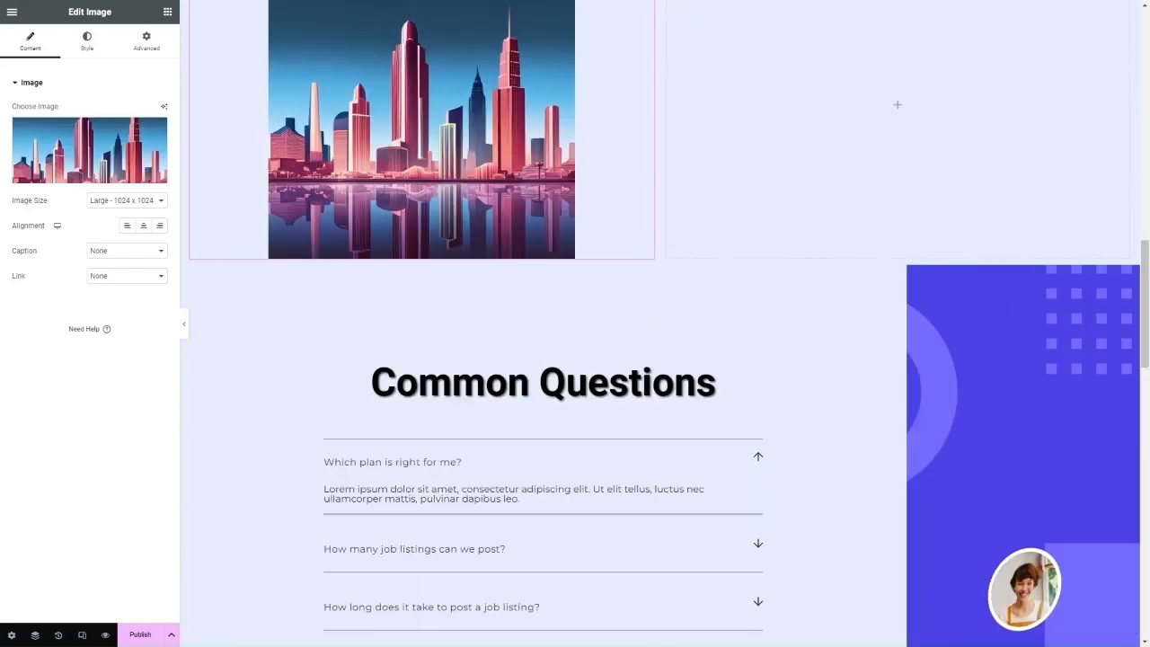
{"action": "scroll", "coordinate": [257, 356], "scroll_direction": "up", "scroll_amount": 3}
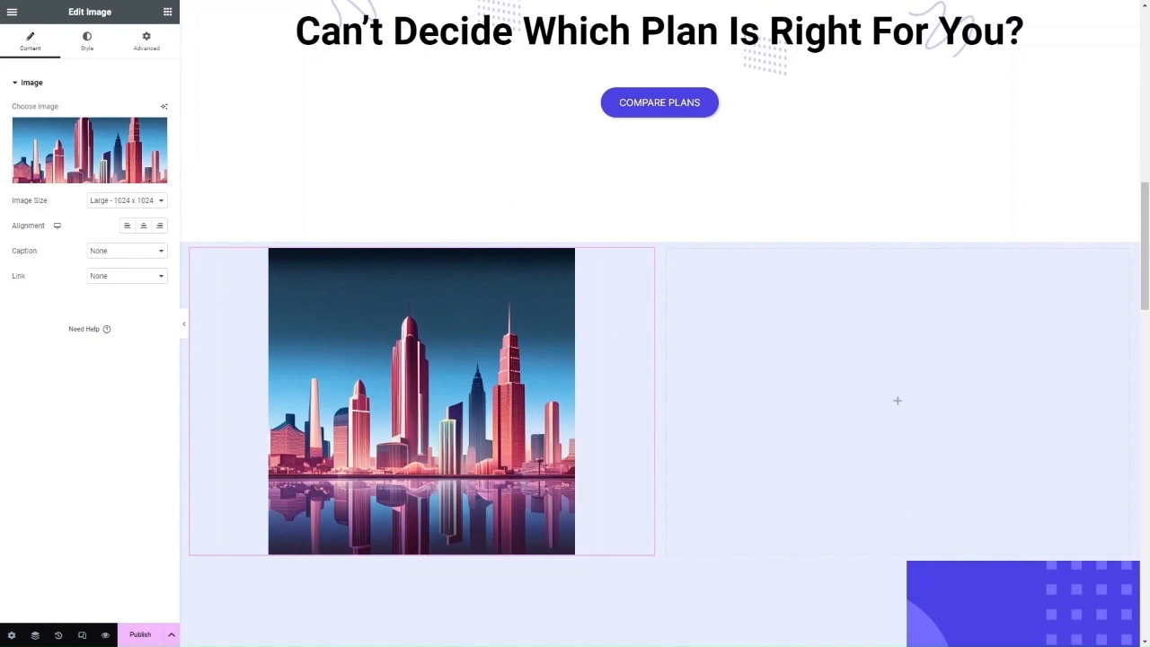
{"action": "scroll", "coordinate": [465, 371], "scroll_direction": "down", "scroll_amount": 3}
{"action": "scroll", "coordinate": [465, 370], "scroll_direction": "up", "scroll_amount": 2}
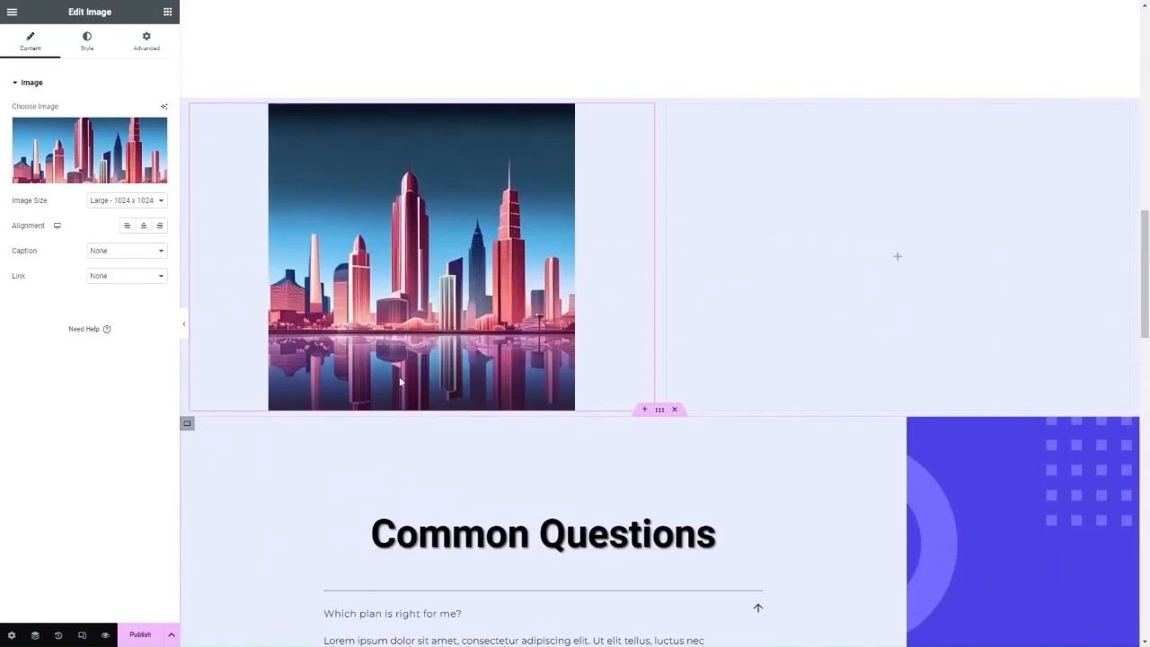